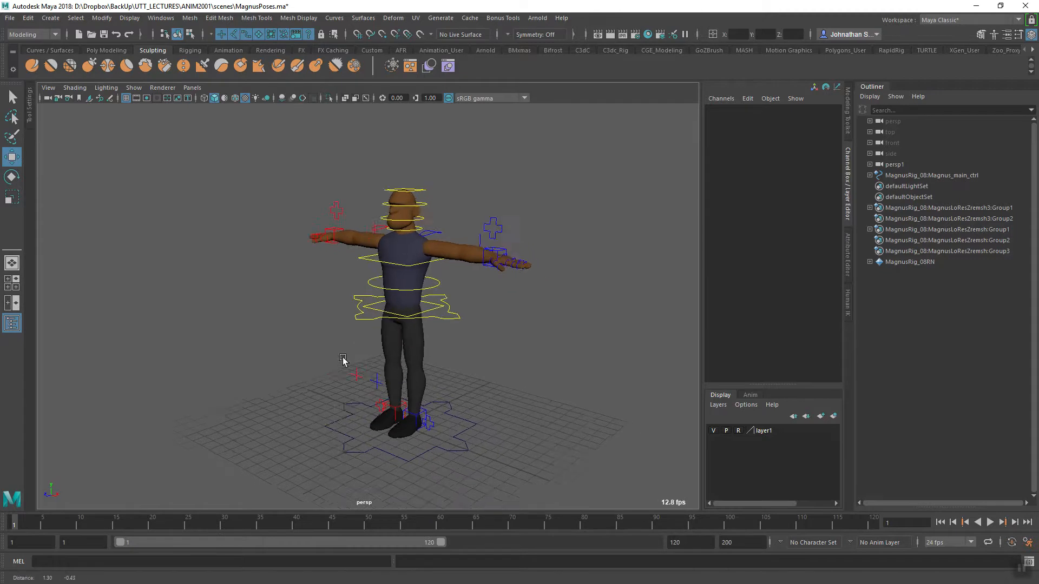
# Step: Examine the character rig from several angles, including the control curves around the body and arms
pyautogui.keyDown('alt'); pyautogui.moveTo(481, 359); pyautogui.dragTo(517, 357); pyautogui.keyUp('alt')
pyautogui.keyDown('alt'); pyautogui.moveTo(518, 357); pyautogui.dragTo(441, 315, button='middle'); pyautogui.keyUp('alt')
pyautogui.keyDown('alt'); pyautogui.moveTo(441, 315); pyautogui.dragTo(419, 338, button='right'); pyautogui.keyUp('alt')
pyautogui.keyDown('alt'); pyautogui.moveTo(419, 339); pyautogui.dragTo(517, 330); pyautogui.keyUp('alt')
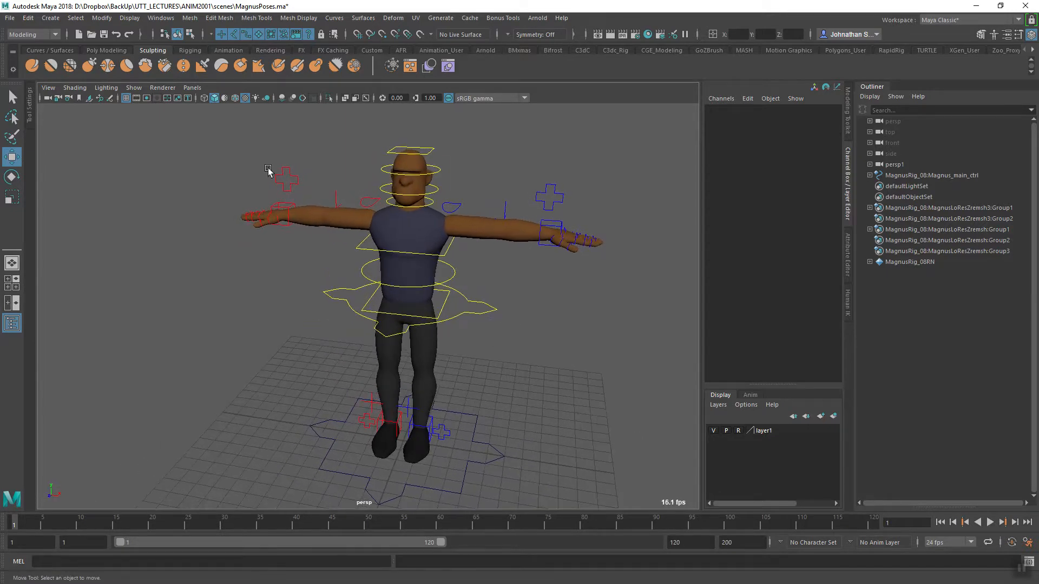
pyautogui.scroll(-3, 501, 271)
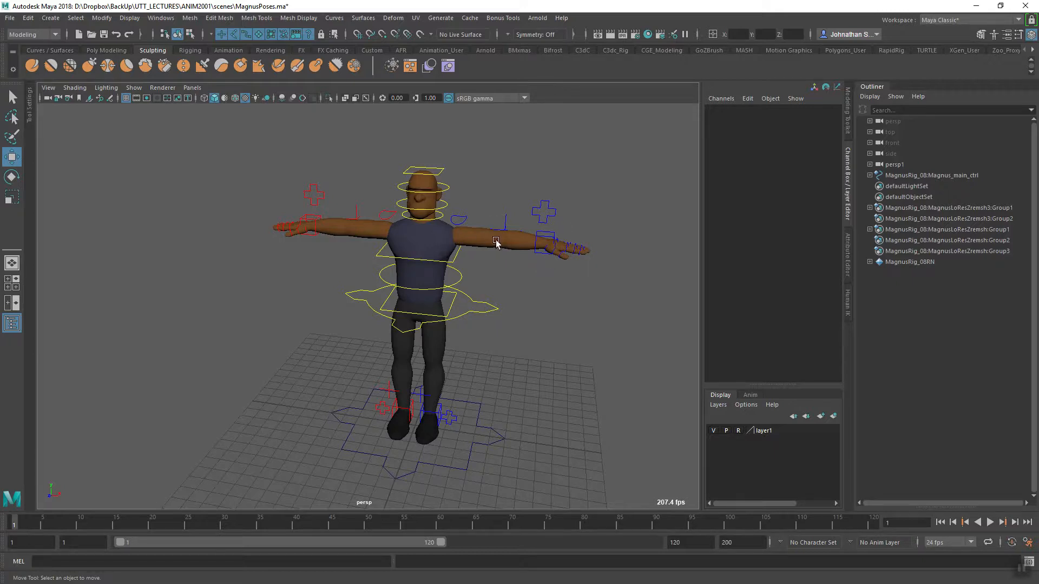
pyautogui.keyDown('alt'); pyautogui.moveTo(496, 254); pyautogui.dragTo(503, 273); pyautogui.keyUp('alt')
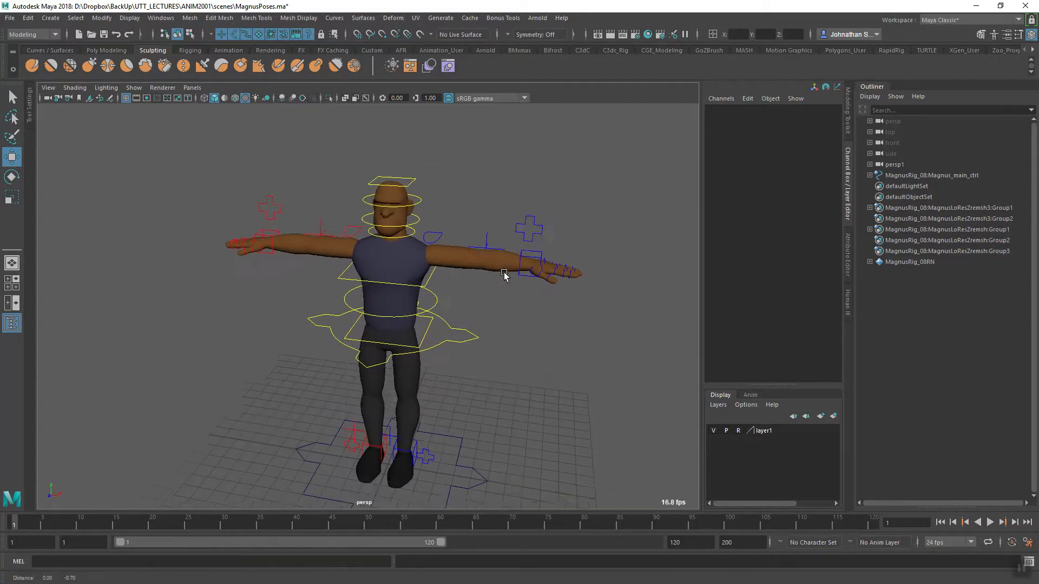
pyautogui.keyDown('alt'); pyautogui.moveTo(503, 273); pyautogui.dragTo(558, 297, button='right'); pyautogui.keyUp('alt')
pyautogui.keyDown('alt'); pyautogui.moveTo(558, 297); pyautogui.dragTo(530, 263); pyautogui.keyUp('alt')
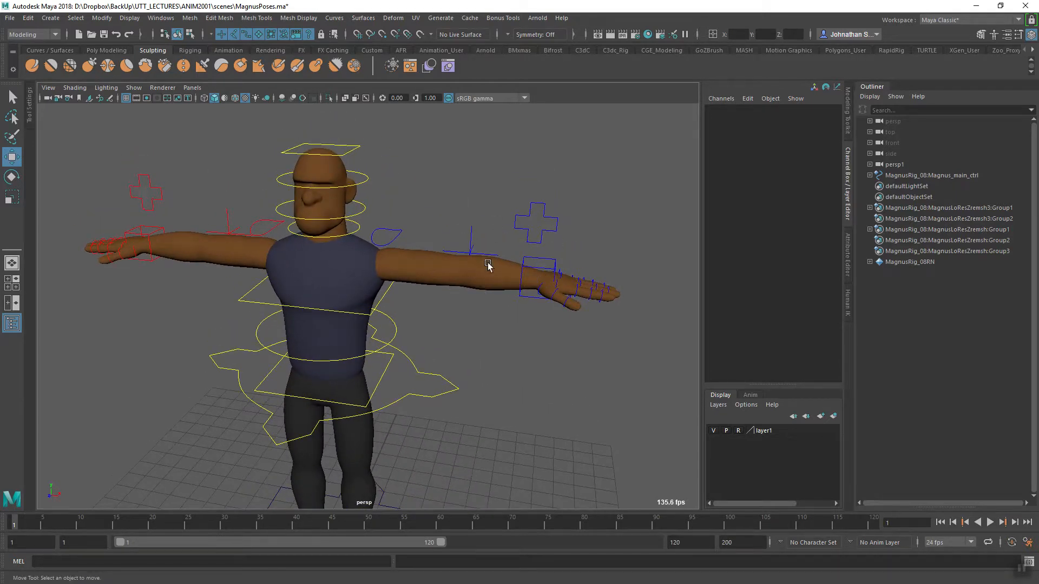
pyautogui.keyDown('alt'); pyautogui.moveTo(488, 265); pyautogui.dragTo(517, 285); pyautogui.keyUp('alt')
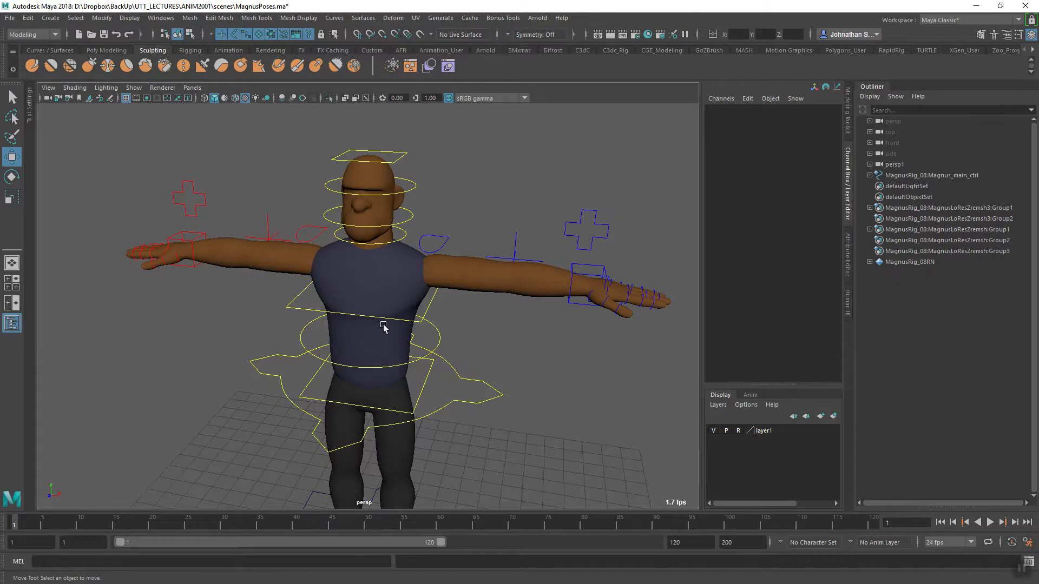
# Step: Select the IK/FK switch controls of both arms and both legs and set their Ik Fk value to 0.5
pyautogui.keyDown('alt'); pyautogui.moveTo(232, 302); pyautogui.dragTo(586, 246); pyautogui.keyUp('alt')
pyautogui.click(621, 213)
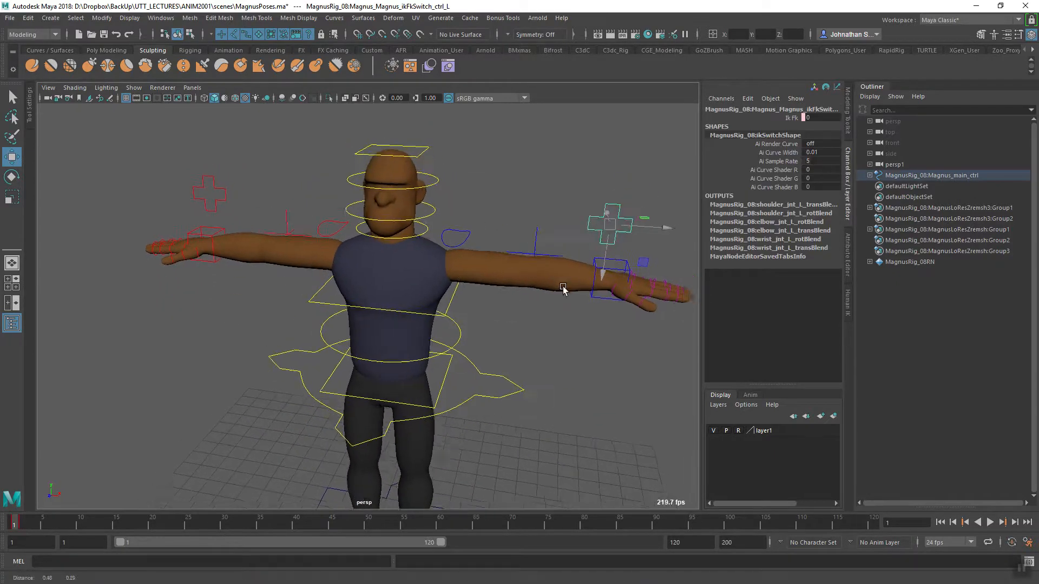
pyautogui.click(211, 177)
pyautogui.keyDown('alt'); pyautogui.moveTo(211, 177); pyautogui.dragTo(427, 275); pyautogui.keyUp('alt')
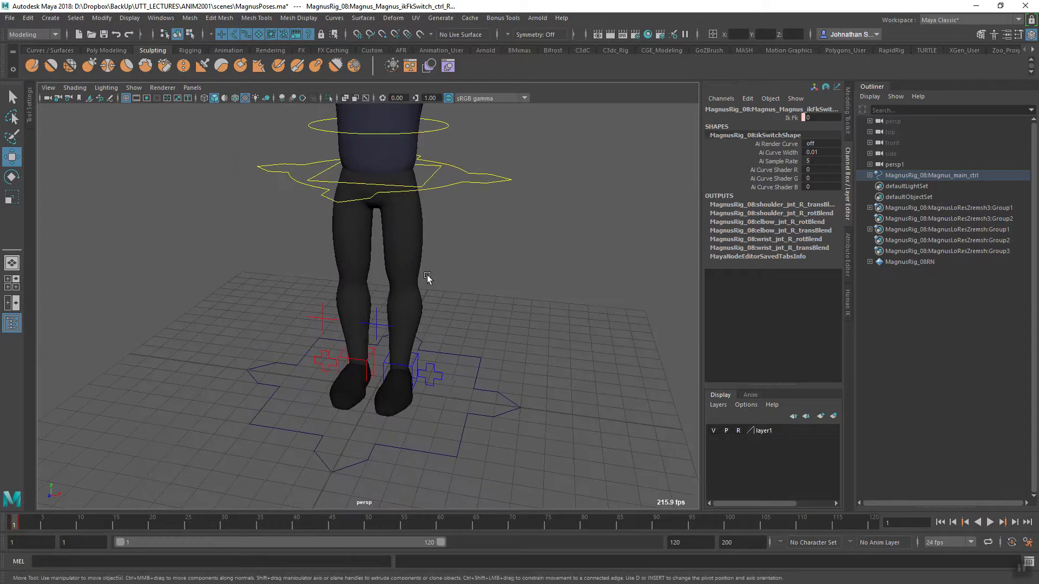
pyautogui.click(441, 381)
pyautogui.keyDown('alt'); pyautogui.moveTo(422, 393); pyautogui.dragTo(419, 357); pyautogui.keyUp('alt')
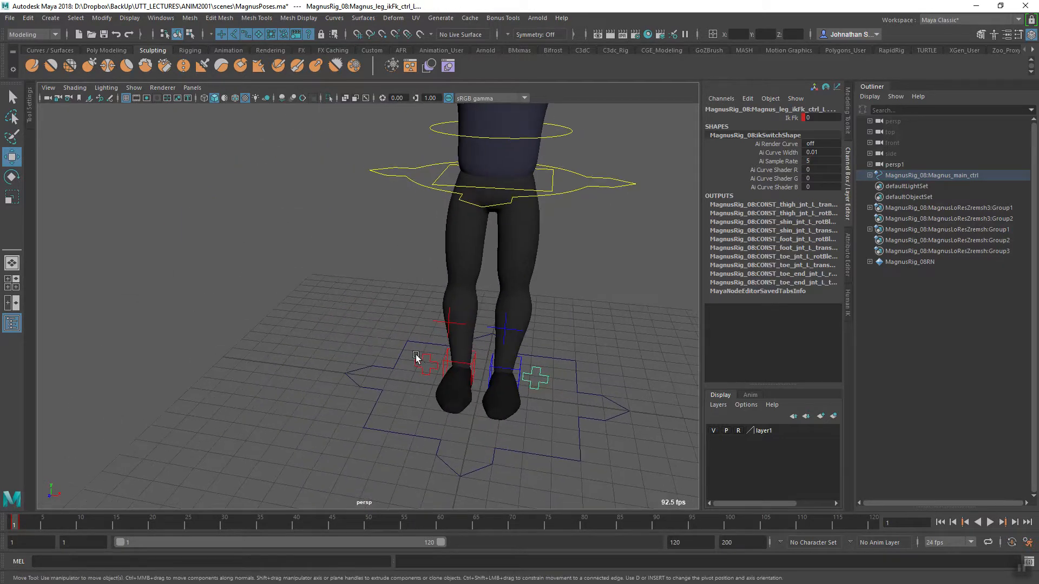
pyautogui.keyDown('alt'); pyautogui.moveTo(489, 368); pyautogui.dragTo(482, 392, button='middle'); pyautogui.keyUp('alt')
pyautogui.keyDown('alt'); pyautogui.moveTo(483, 392); pyautogui.dragTo(490, 343, button='right'); pyautogui.keyUp('alt')
pyautogui.keyDown('alt'); pyautogui.moveTo(489, 343); pyautogui.dragTo(494, 311); pyautogui.keyUp('alt')
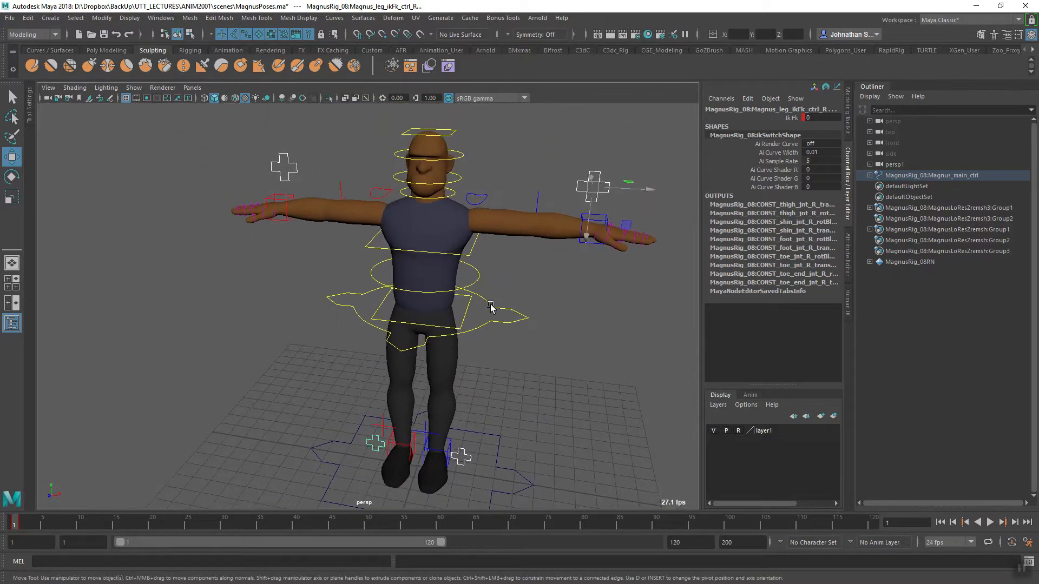
pyautogui.keyDown('alt'); pyautogui.moveTo(618, 313); pyautogui.dragTo(615, 294, button='middle'); pyautogui.keyUp('alt')
pyautogui.keyDown('alt'); pyautogui.moveTo(615, 294); pyautogui.dragTo(542, 307, button='right'); pyautogui.keyUp('alt')
pyautogui.keyDown('alt'); pyautogui.moveTo(542, 308); pyautogui.dragTo(566, 318, button='middle'); pyautogui.keyUp('alt')
pyautogui.keyDown('alt'); pyautogui.moveTo(566, 317); pyautogui.dragTo(554, 315); pyautogui.keyUp('alt')
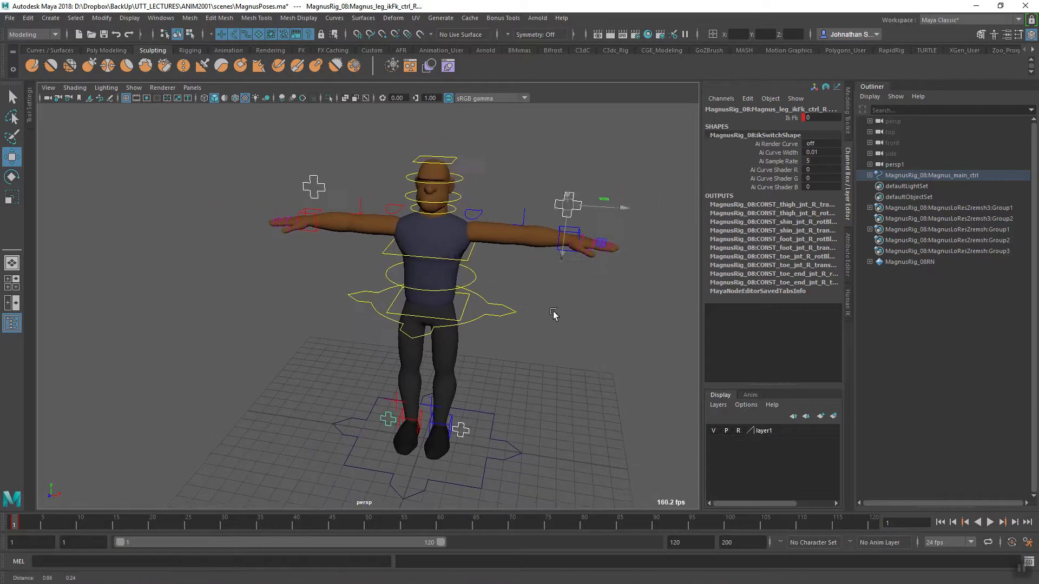
pyautogui.doubleClick(816, 117)
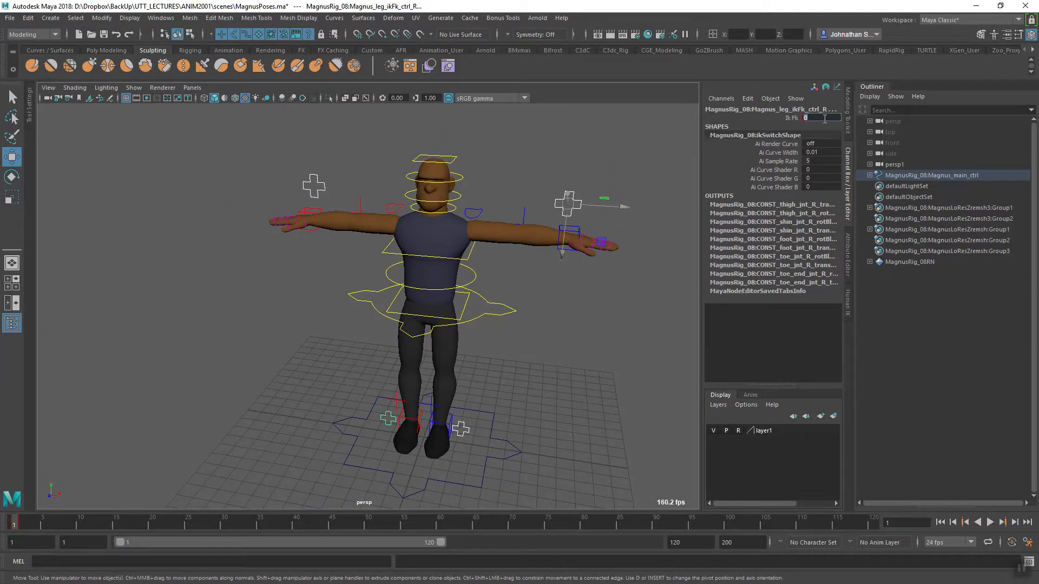
pyautogui.write('.5')
pyautogui.press('Return')
# Step: Inspect the IK and FK controls along the left arm up close, and those on the whole body
pyautogui.keyDown('alt'); pyautogui.moveTo(476, 324); pyautogui.dragTo(513, 341, button='right'); pyautogui.keyUp('alt')
pyautogui.keyDown('alt'); pyautogui.moveTo(513, 341); pyautogui.dragTo(450, 308); pyautogui.keyUp('alt')
pyautogui.keyDown('alt'); pyautogui.moveTo(449, 308); pyautogui.dragTo(424, 360, button='middle'); pyautogui.keyUp('alt')
pyautogui.keyDown('alt'); pyautogui.moveTo(425, 359); pyautogui.dragTo(458, 324, button='right'); pyautogui.keyUp('alt')
pyautogui.keyDown('alt'); pyautogui.moveTo(459, 325); pyautogui.dragTo(405, 279, button='middle'); pyautogui.keyUp('alt')
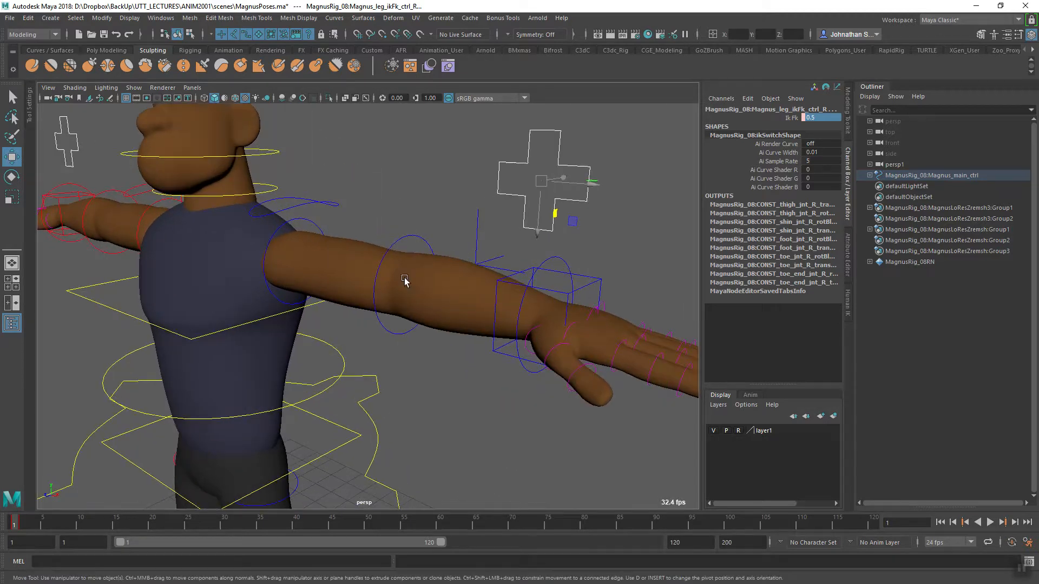
pyautogui.keyDown('alt'); pyautogui.moveTo(619, 318); pyautogui.dragTo(412, 390, button='right'); pyautogui.keyUp('alt')
pyautogui.keyDown('alt'); pyautogui.moveTo(451, 391); pyautogui.dragTo(421, 270, button='middle'); pyautogui.keyUp('alt')
pyautogui.keyDown('alt'); pyautogui.moveTo(420, 271); pyautogui.dragTo(430, 362); pyautogui.keyUp('alt')
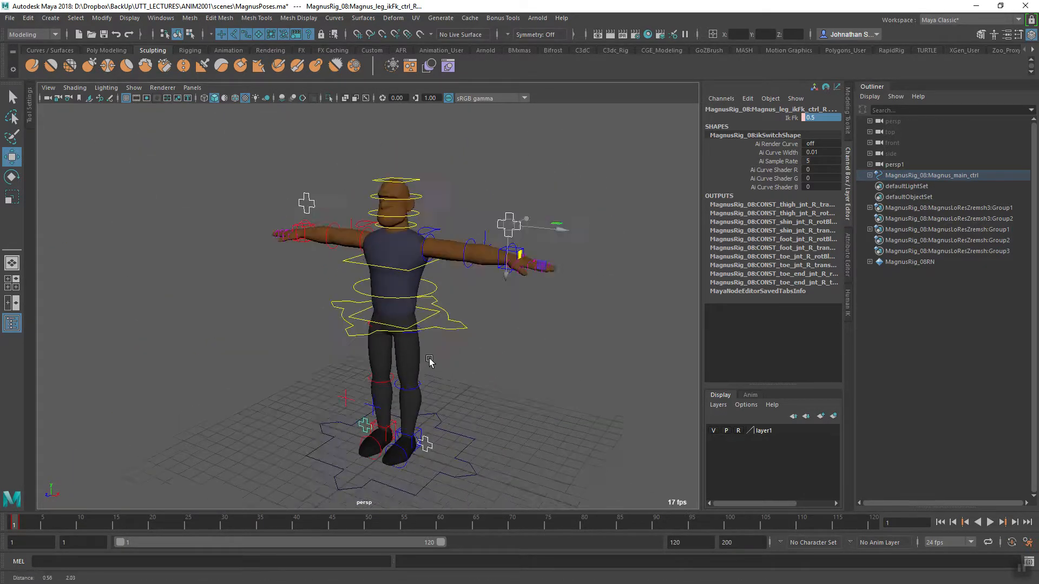
# Step: Select the centre-of-gravity control at the hips and turn on Arm Bend Controls and Legbendcontrols
pyautogui.keyDown('alt'); pyautogui.moveTo(430, 362); pyautogui.dragTo(515, 407, button='right'); pyautogui.keyUp('alt')
pyautogui.keyDown('alt'); pyautogui.moveTo(516, 407); pyautogui.dragTo(530, 370); pyautogui.keyUp('alt')
pyautogui.keyDown('alt'); pyautogui.moveTo(530, 370); pyautogui.dragTo(489, 371, button='right'); pyautogui.keyUp('alt')
pyautogui.keyDown('alt'); pyautogui.moveTo(490, 371); pyautogui.dragTo(507, 344); pyautogui.keyUp('alt')
pyautogui.click(530, 359)
pyautogui.keyDown('alt'); pyautogui.moveTo(530, 359); pyautogui.dragTo(496, 375, button='right'); pyautogui.keyUp('alt')
pyautogui.keyDown('alt'); pyautogui.moveTo(496, 376); pyautogui.dragTo(516, 319); pyautogui.keyUp('alt')
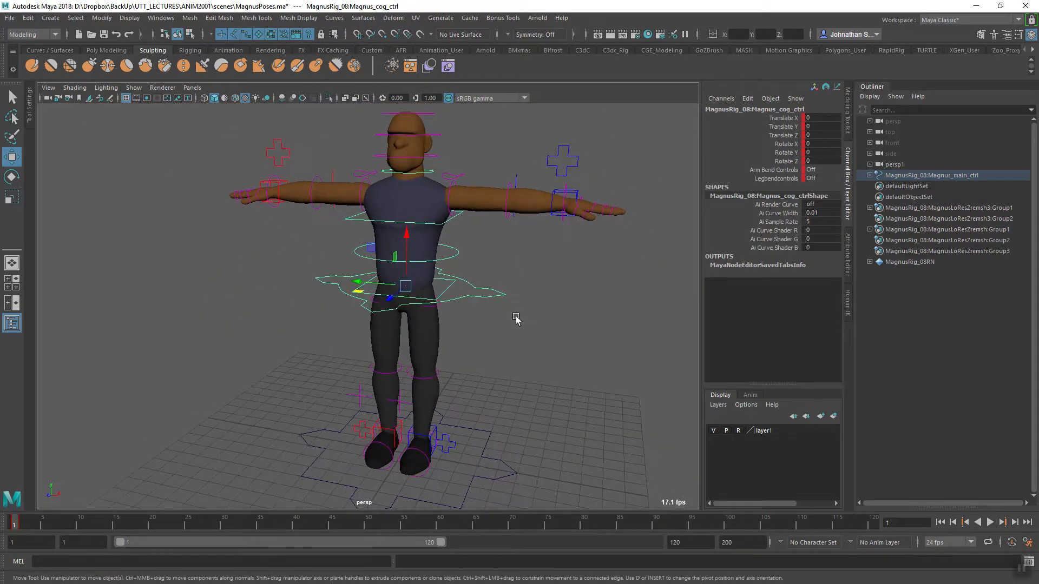
pyautogui.click(814, 170)
pyautogui.click(820, 179)
pyautogui.click(815, 179)
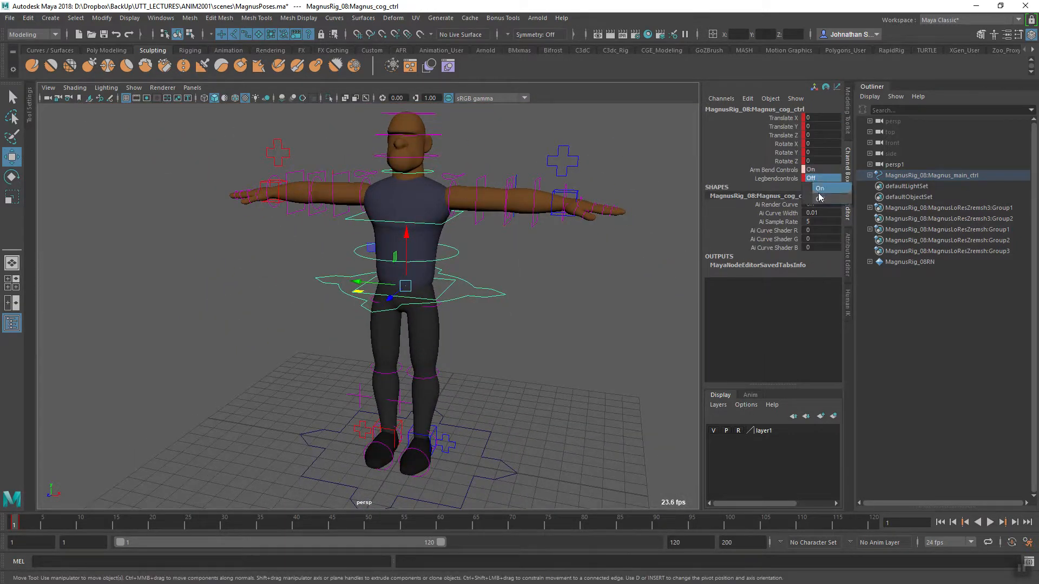
pyautogui.click(820, 189)
# Step: Check the bend controls on the arms and legs and the hip control's settings, leaving nothing selected
pyautogui.click(493, 292)
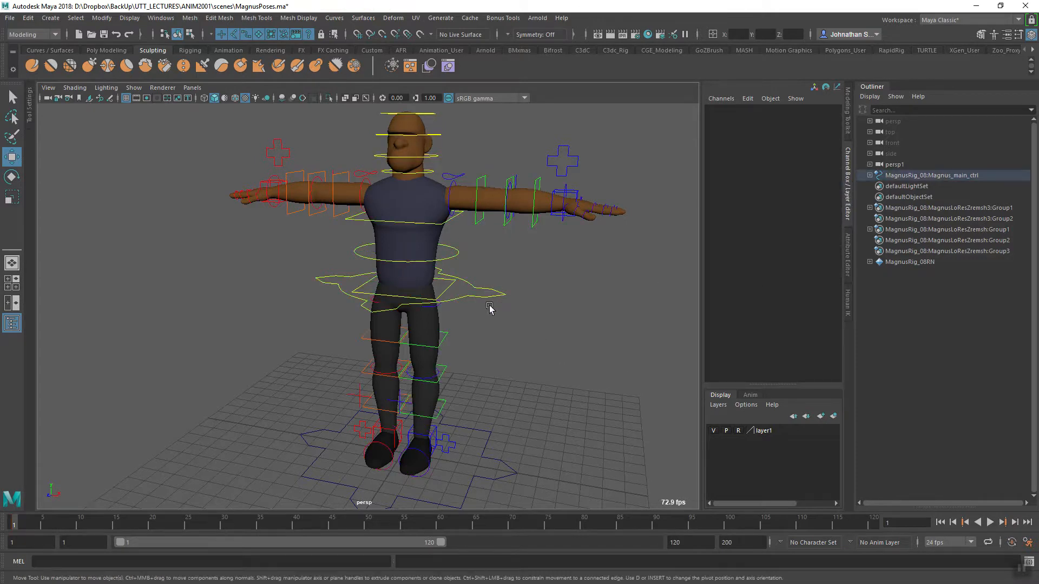
pyautogui.click(478, 301)
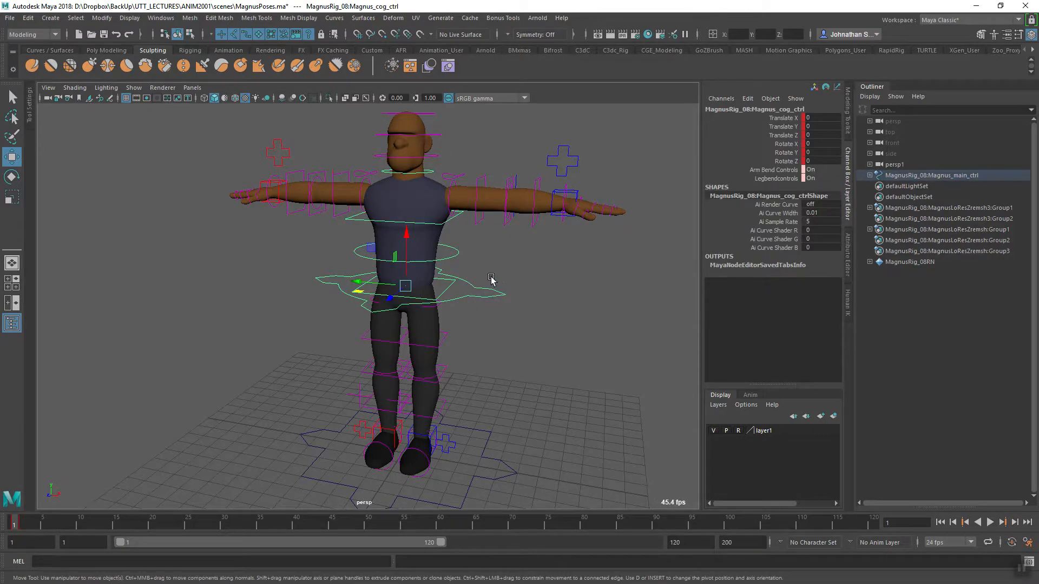
pyautogui.keyDown('alt'); pyautogui.moveTo(494, 308); pyautogui.dragTo(527, 303, button='middle'); pyautogui.keyUp('alt')
pyautogui.keyDown('alt'); pyautogui.moveTo(526, 303); pyautogui.dragTo(464, 308, button='right'); pyautogui.keyUp('alt')
pyautogui.keyDown('alt'); pyautogui.moveTo(464, 308); pyautogui.dragTo(434, 322, button='middle'); pyautogui.keyUp('alt')
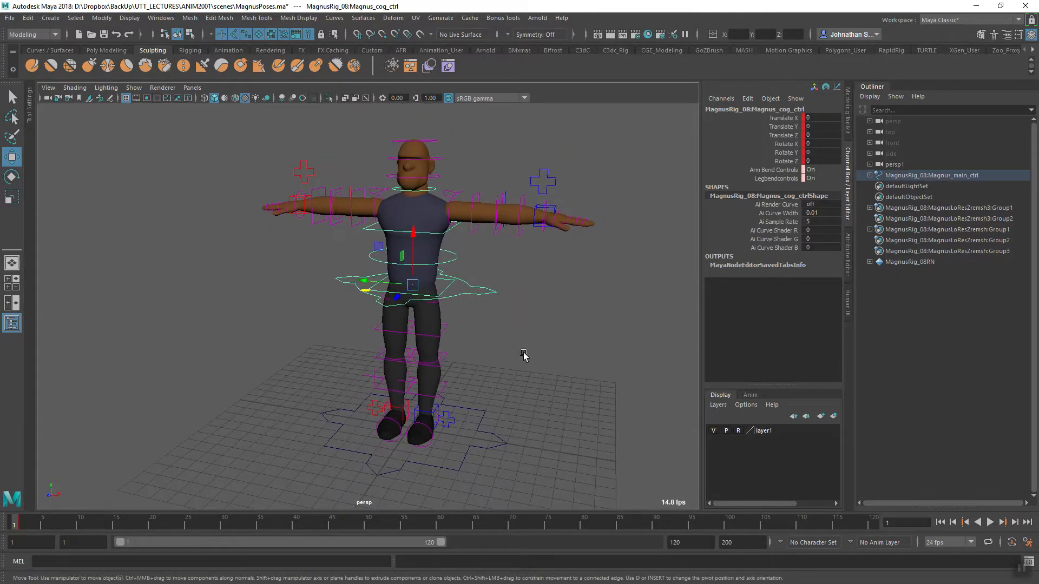
pyautogui.click(527, 358)
pyautogui.keyDown('alt'); pyautogui.moveTo(527, 357); pyautogui.dragTo(559, 357, button='middle'); pyautogui.keyUp('alt')
pyautogui.keyDown('alt'); pyautogui.moveTo(559, 357); pyautogui.dragTo(497, 355, button='right'); pyautogui.keyUp('alt')
pyautogui.keyDown('alt'); pyautogui.moveTo(497, 355); pyautogui.dragTo(462, 357, button='middle'); pyautogui.keyUp('alt')
pyautogui.keyDown('alt'); pyautogui.moveTo(461, 357); pyautogui.dragTo(473, 367); pyautogui.keyUp('alt')
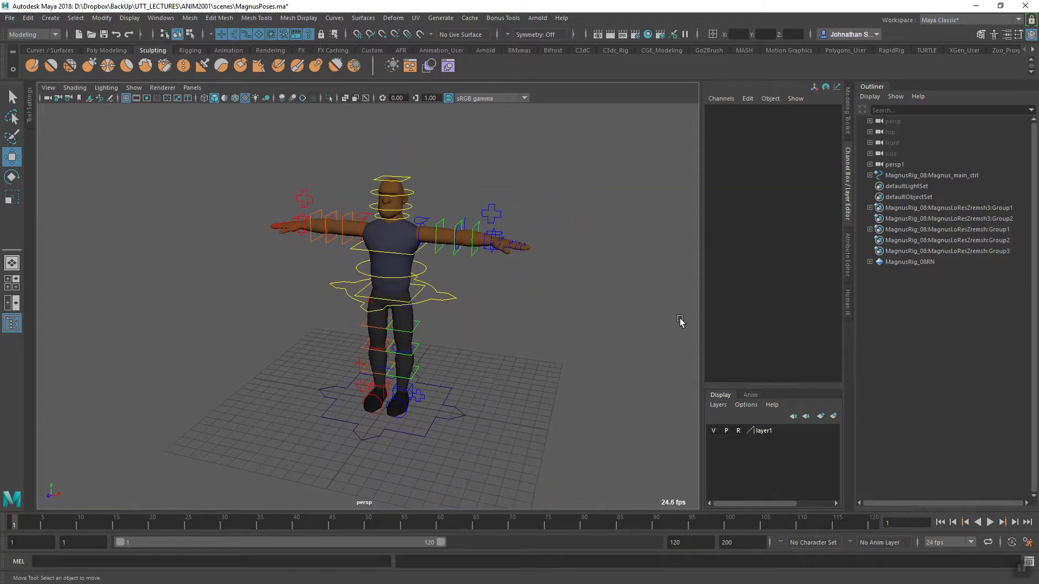
# Step: Open the Script Editor and move its window off the character
pyautogui.click(1032, 561)
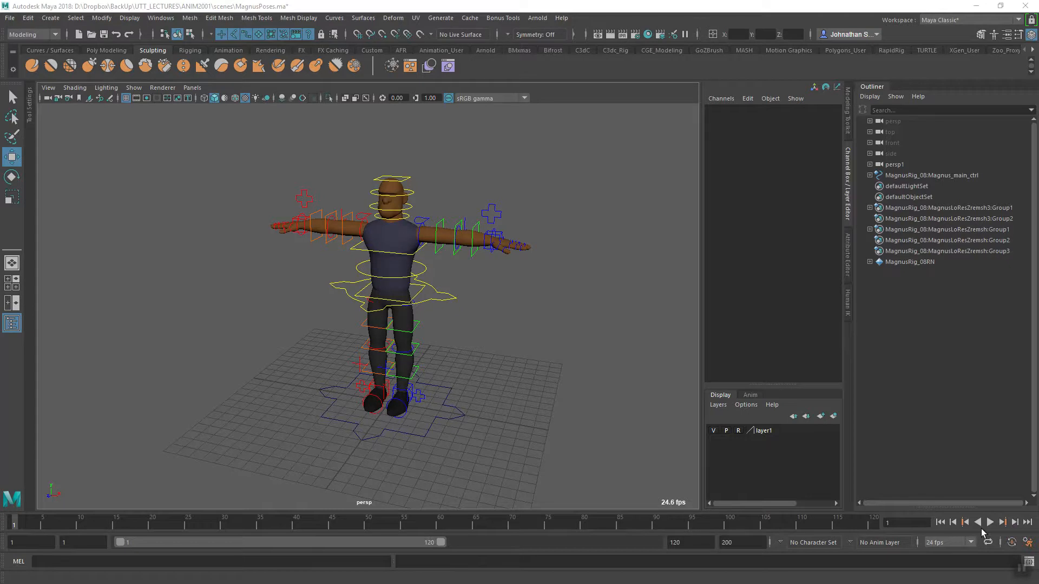
pyautogui.click(161, 18)
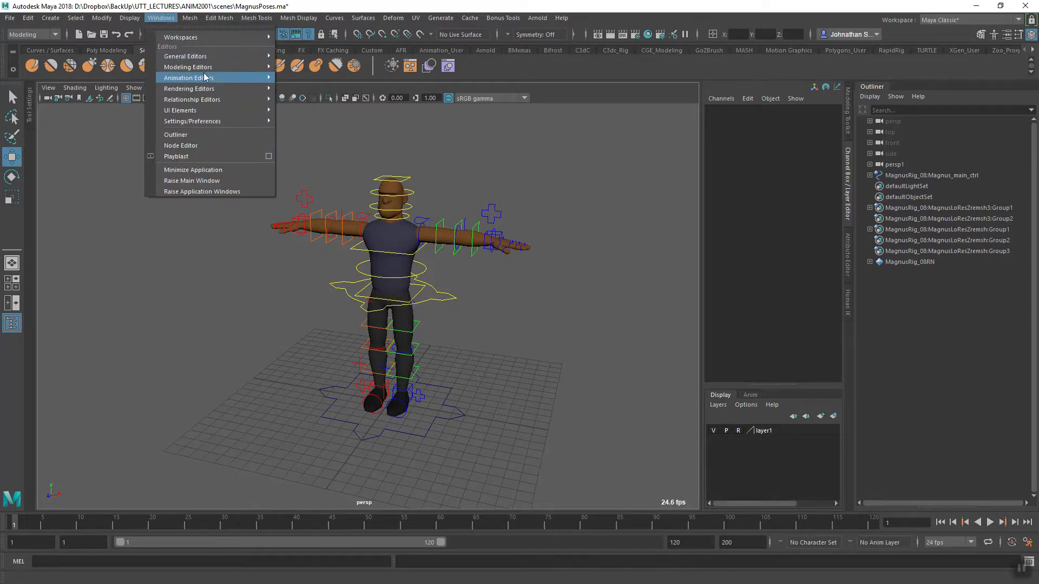
pyautogui.click(166, 20)
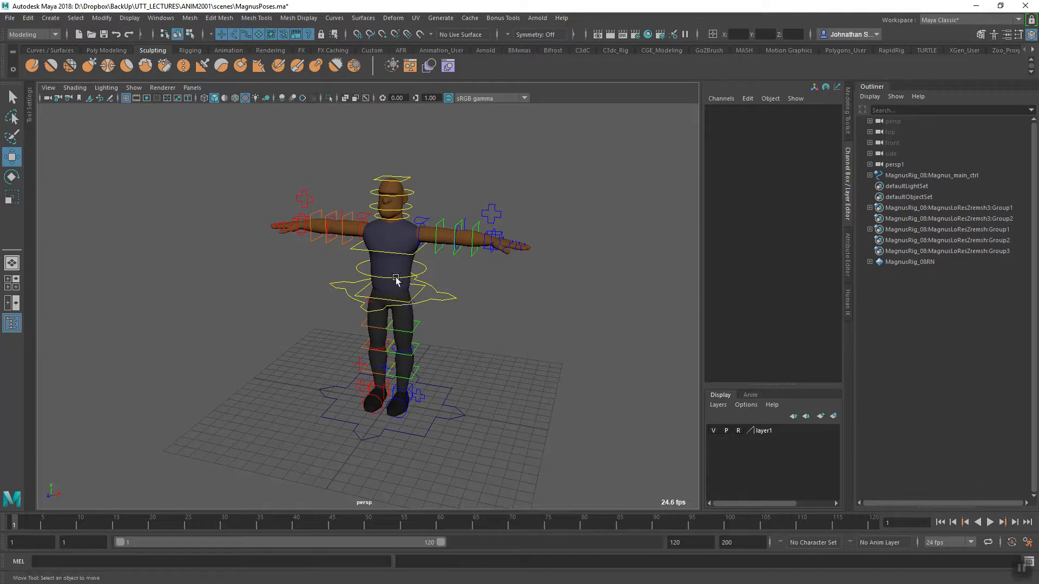
pyautogui.click(160, 18)
pyautogui.moveTo(216, 56)
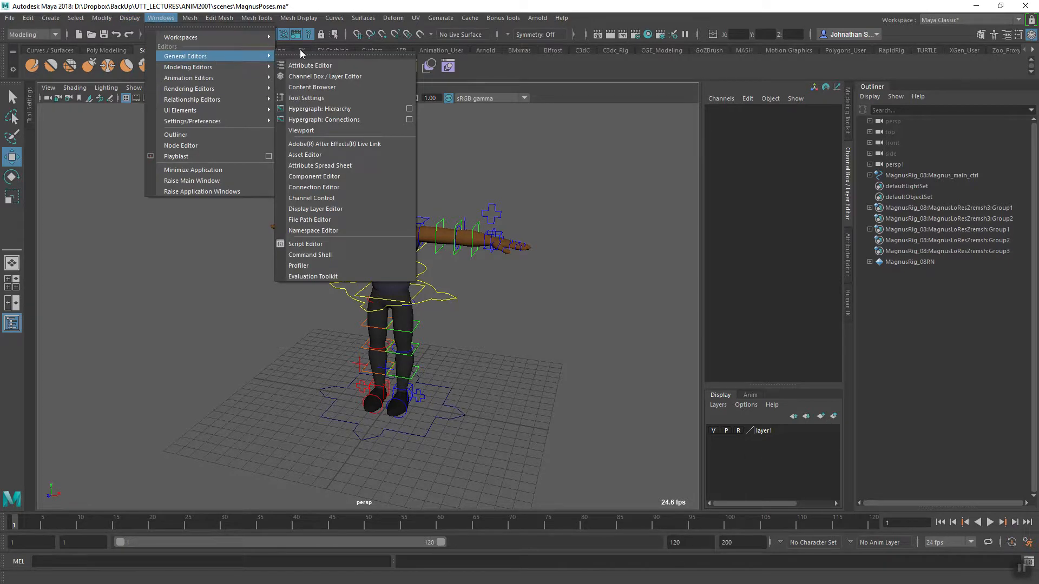
pyautogui.click(305, 244)
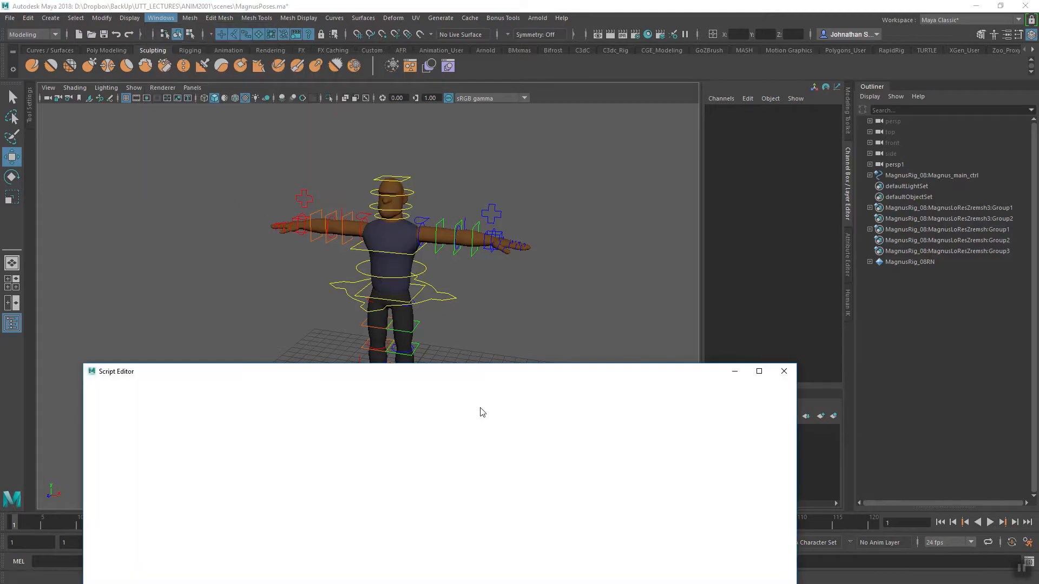
pyautogui.moveTo(310, 375); pyautogui.dragTo(730, 201)
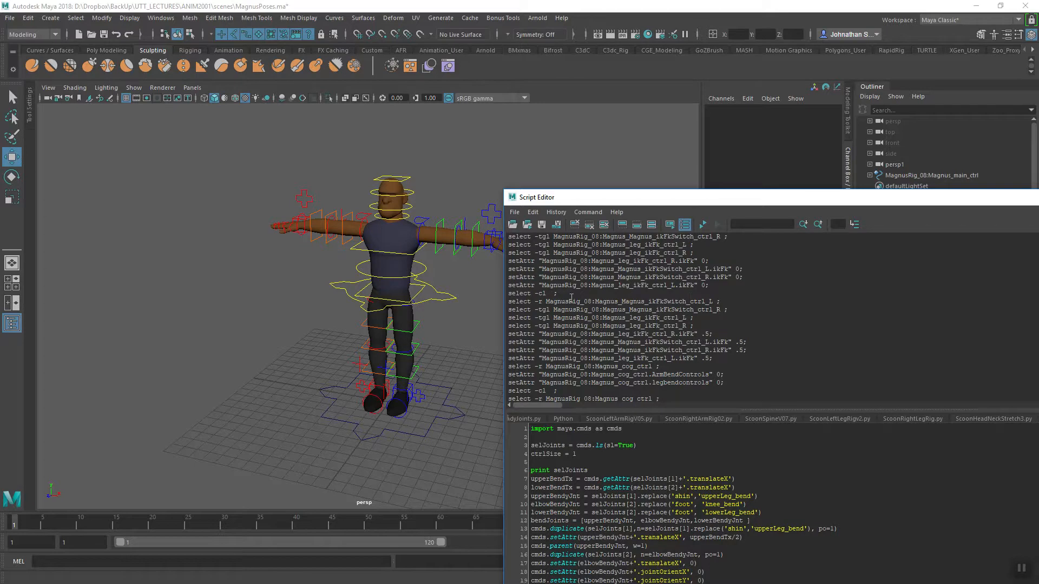
# Step: Clear the Script Editor's history and shift its window so the whole rig can be reached
pyautogui.click(532, 213)
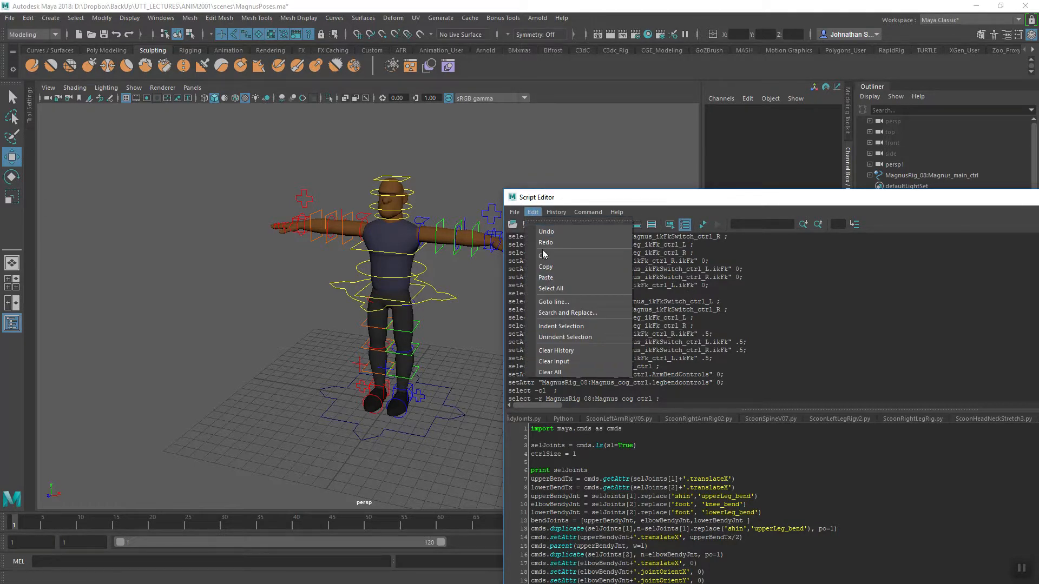
pyautogui.click(562, 352)
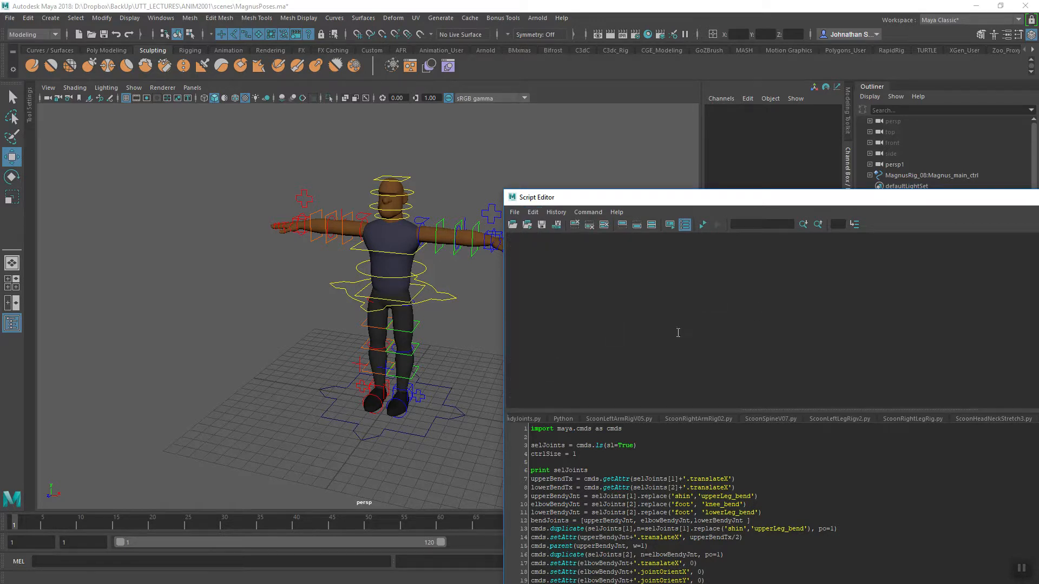
pyautogui.moveTo(611, 192); pyautogui.dragTo(691, 183)
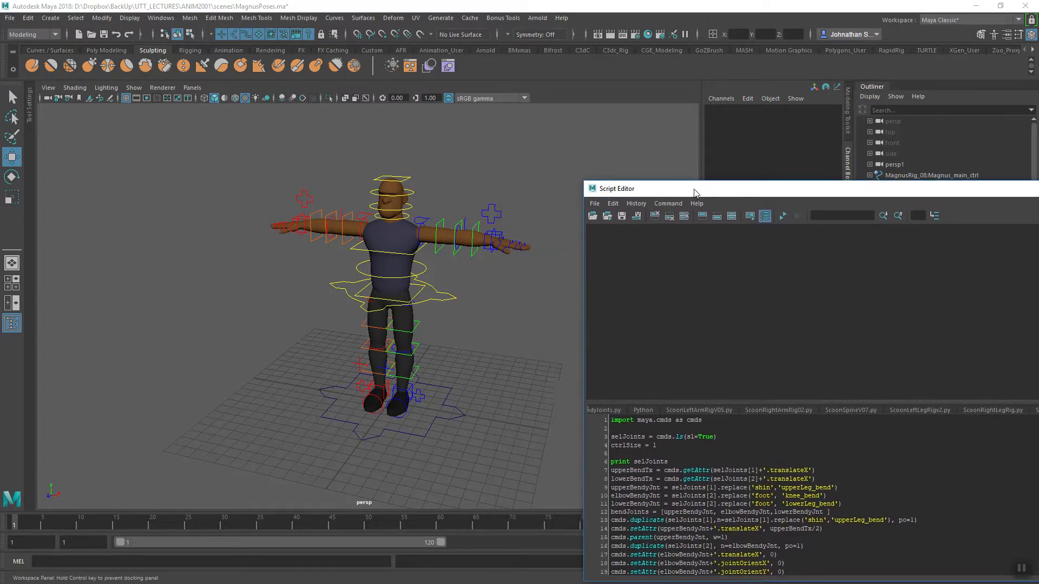
# Step: Select the whole character with all its rig controls and highlight the recorded select command in the Script Editor's history
pyautogui.moveTo(234, 158); pyautogui.dragTo(531, 440)
pyautogui.moveTo(669, 193); pyautogui.dragTo(478, 189)
pyautogui.tripleClick(412, 226)
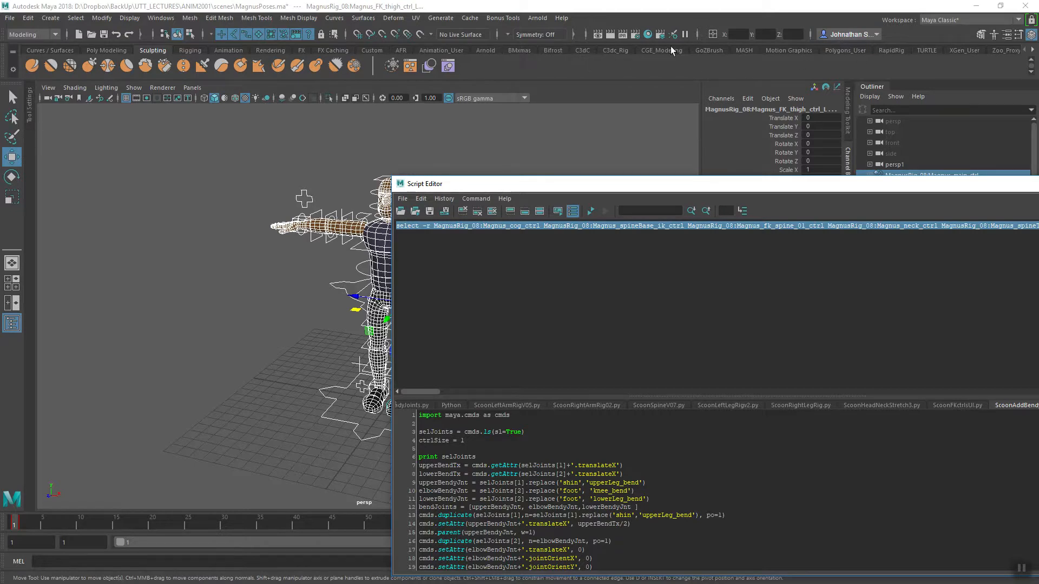
# Step: Create a new shelf named Magnus
pyautogui.click(369, 50)
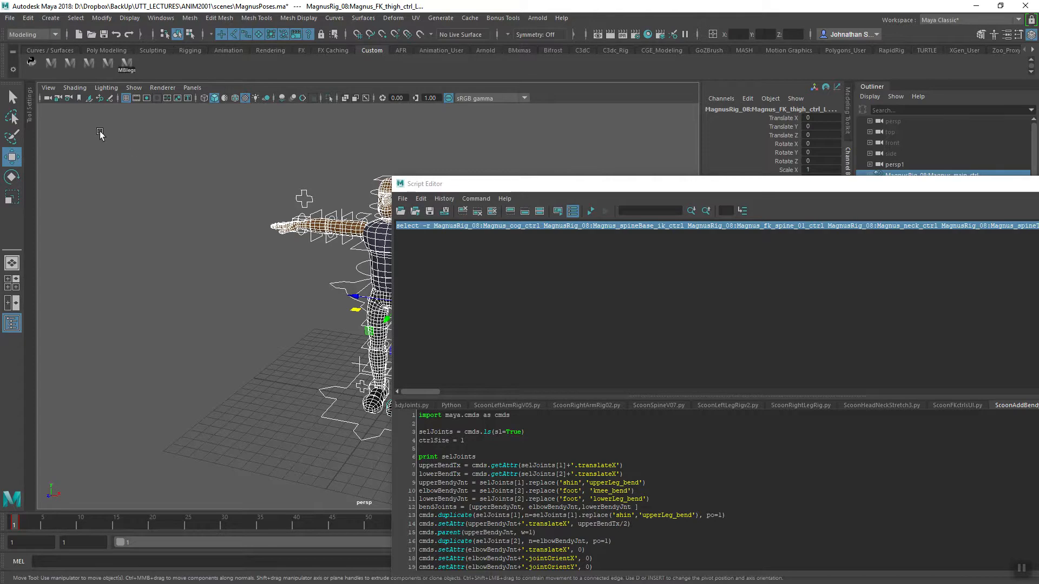
pyautogui.click(13, 69)
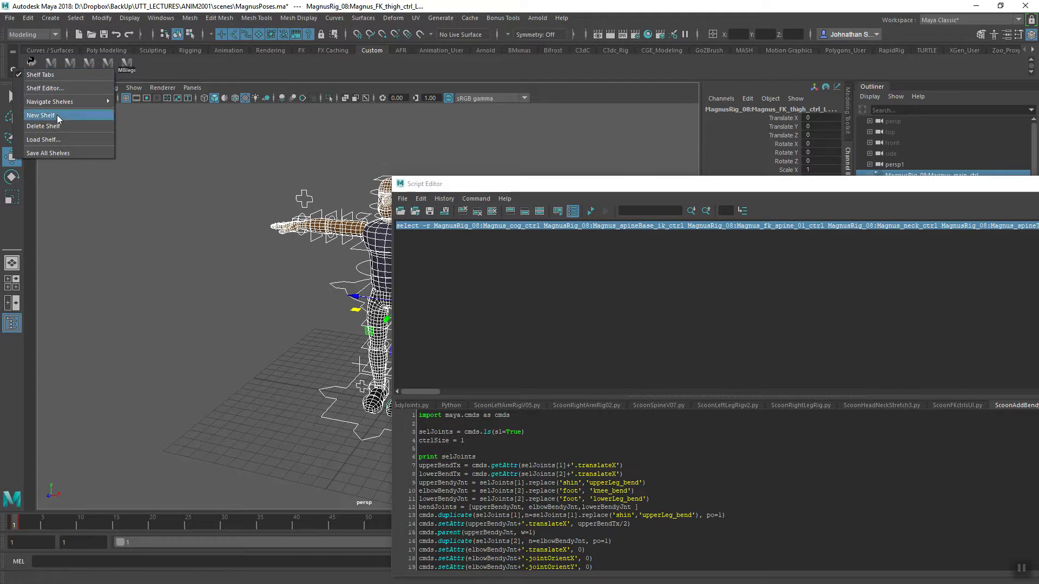
pyautogui.click(41, 115)
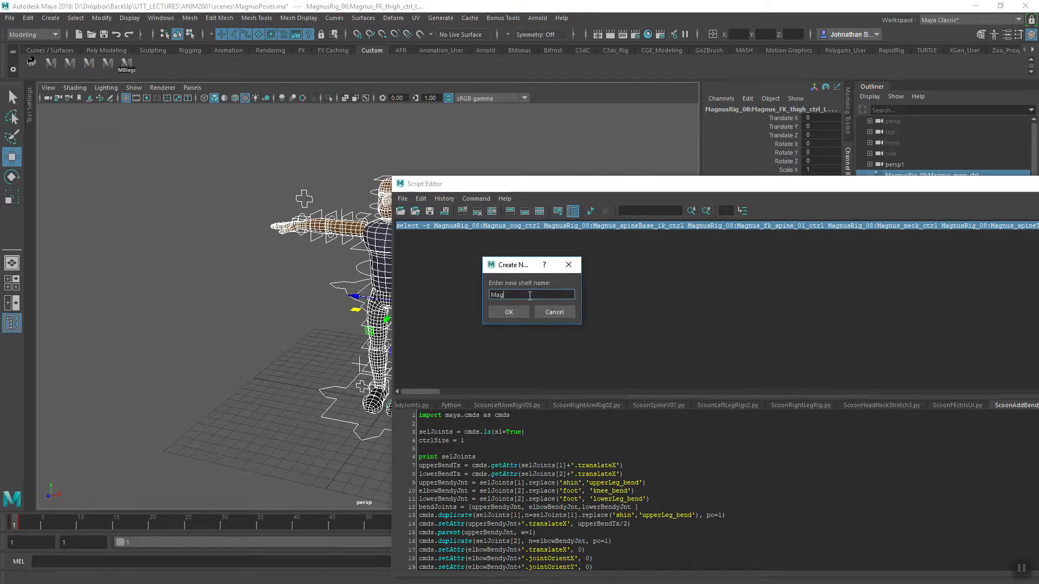
pyautogui.click(507, 313)
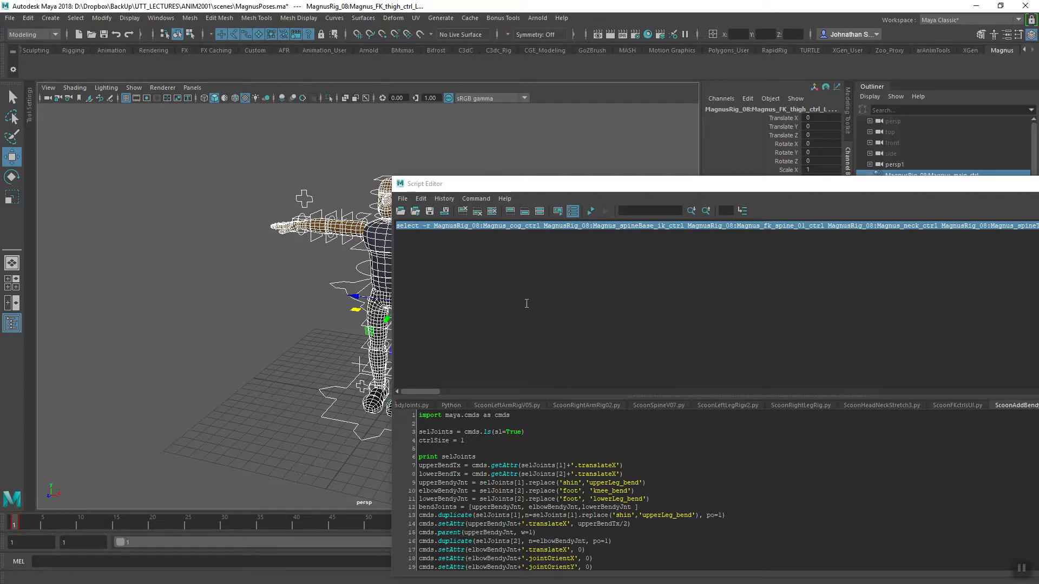
# Step: Save the highlighted select command to the Magnus shelf as a MEL script button and minimize the Script Editor
pyautogui.moveTo(502, 227); pyautogui.dragTo(502, 226, button='middle')
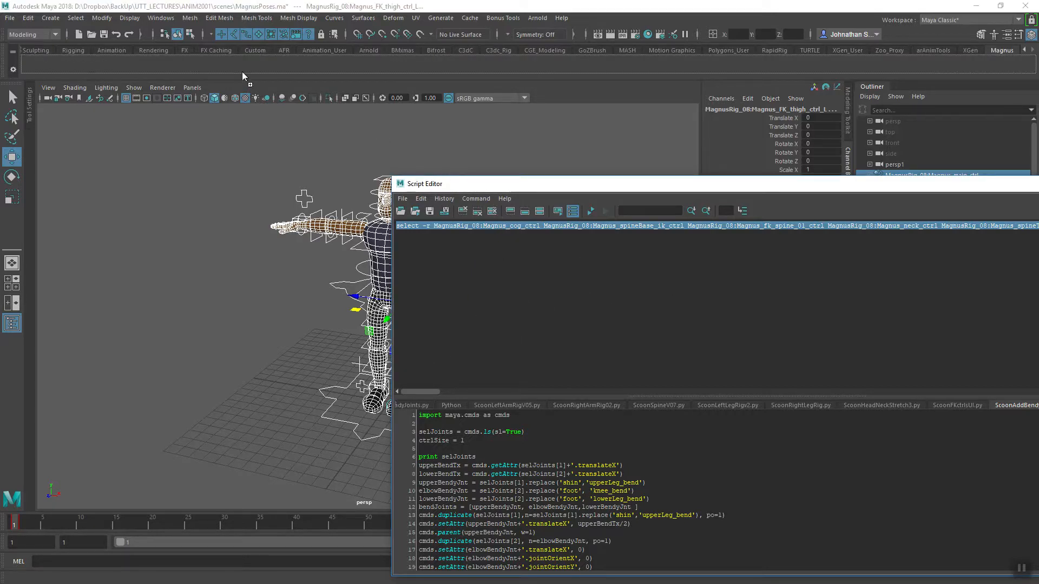
pyautogui.moveTo(196, 64); pyautogui.dragTo(199, 66, button='middle')
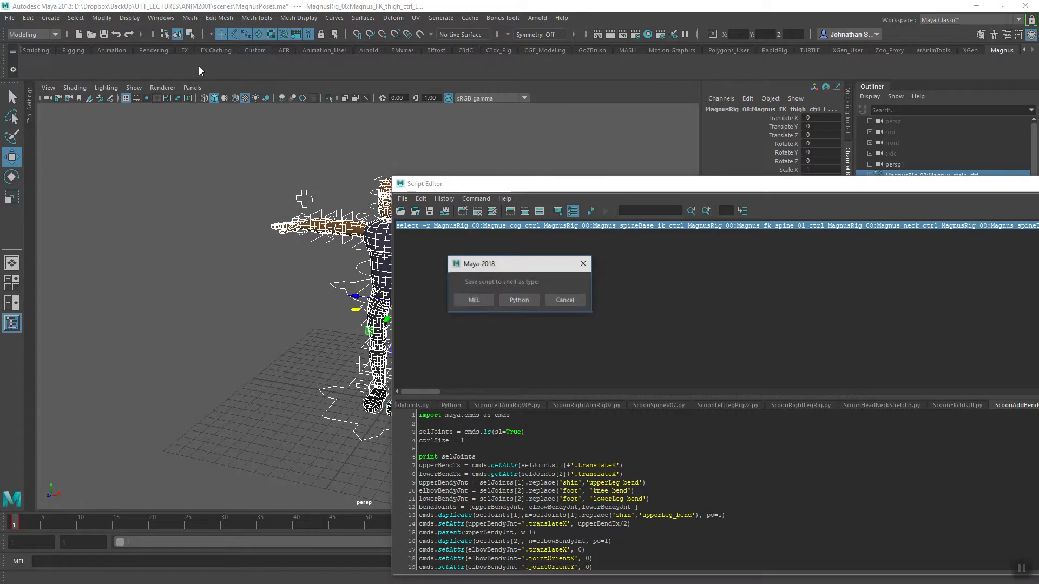
pyautogui.click(472, 299)
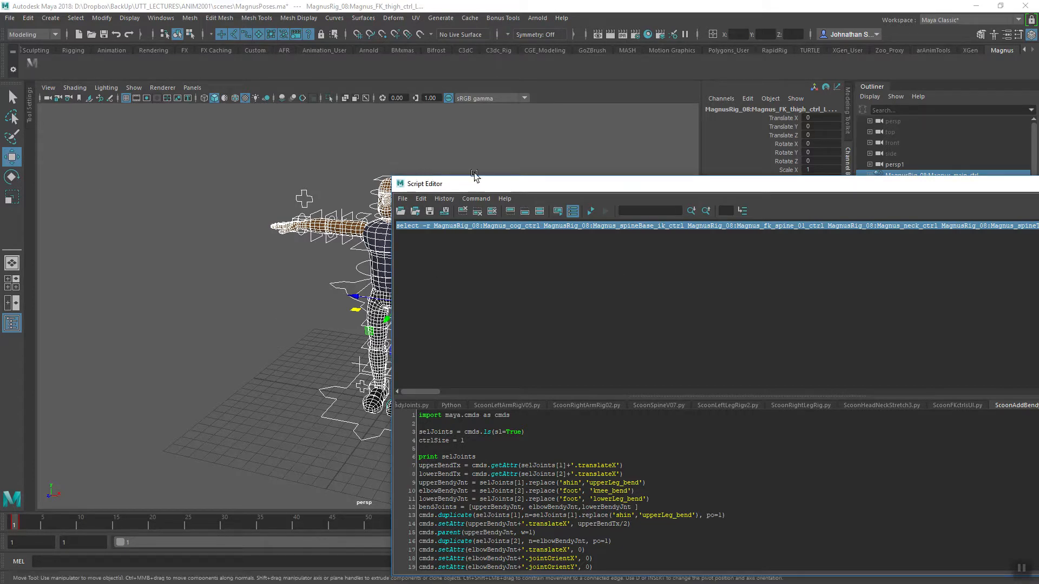
pyautogui.moveTo(810, 188); pyautogui.dragTo(665, 225)
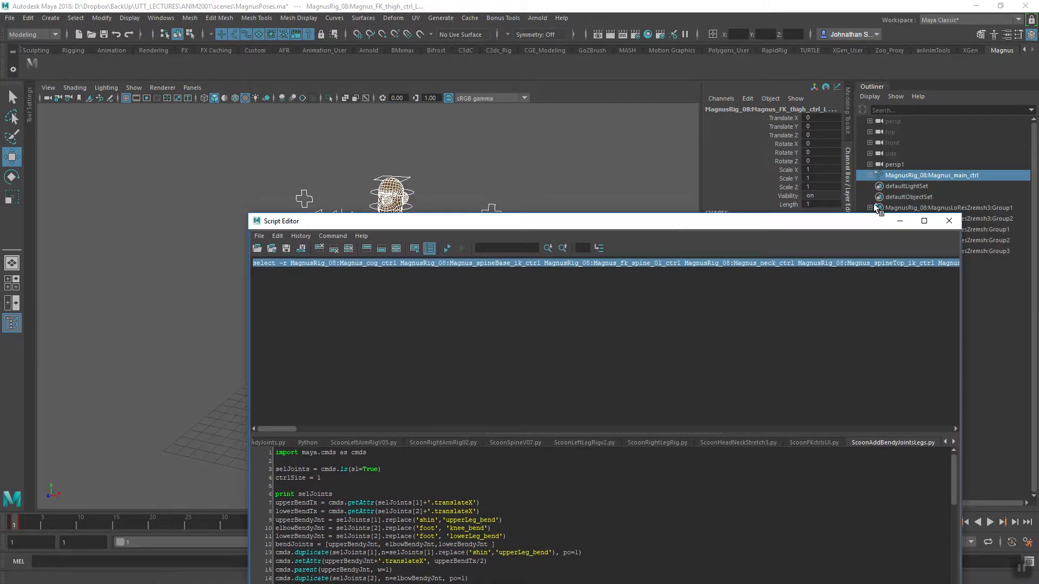
pyautogui.click(899, 223)
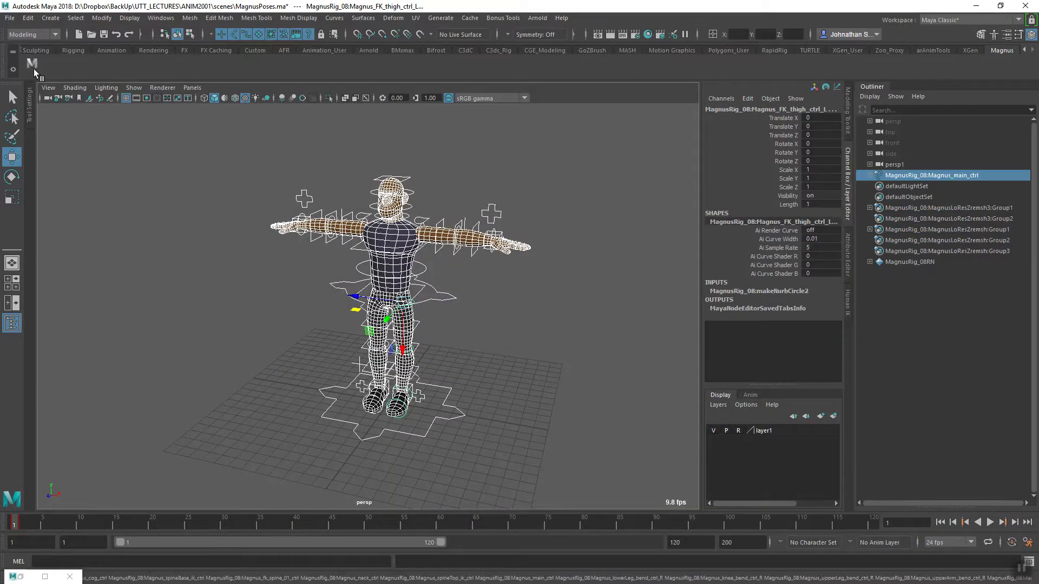
# Step: Edit the new Magnus shelf button, give it the icon label MAGNUS, and save all shelves
pyautogui.rightClick(30, 66)
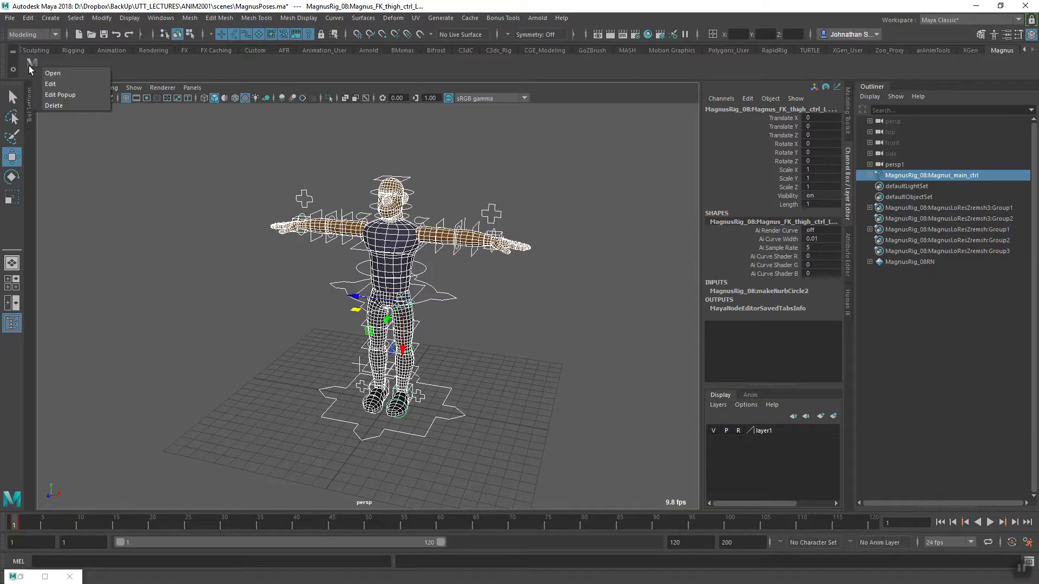
pyautogui.click(66, 85)
pyautogui.click(375, 229)
pyautogui.click(405, 229)
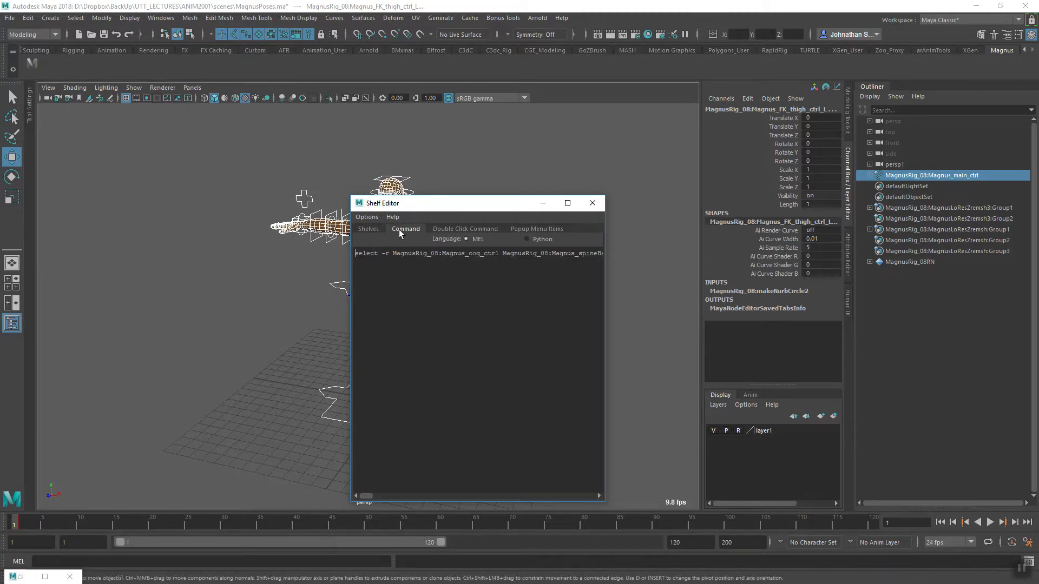
pyautogui.click(370, 230)
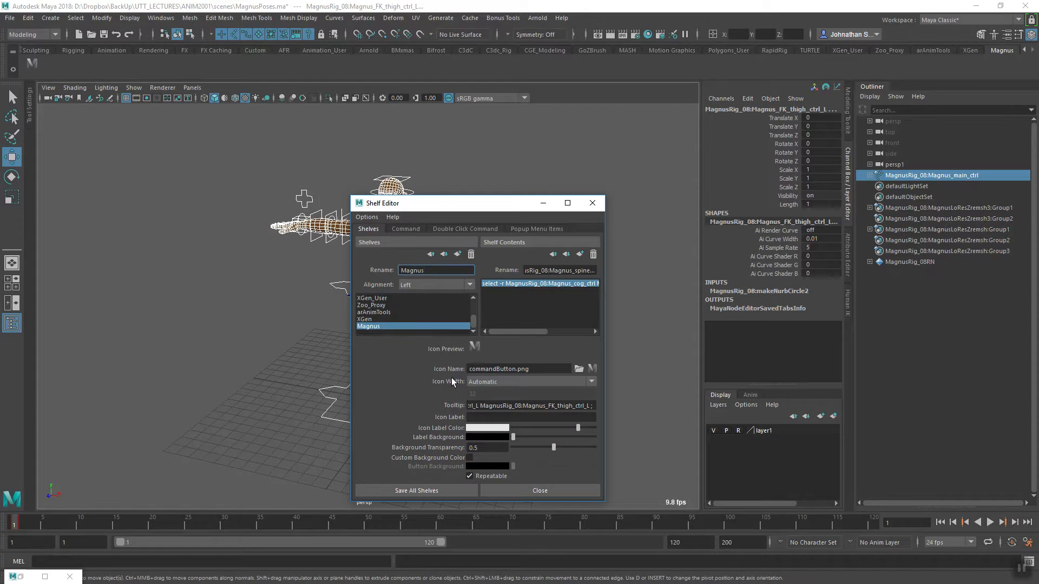
pyautogui.click(476, 417)
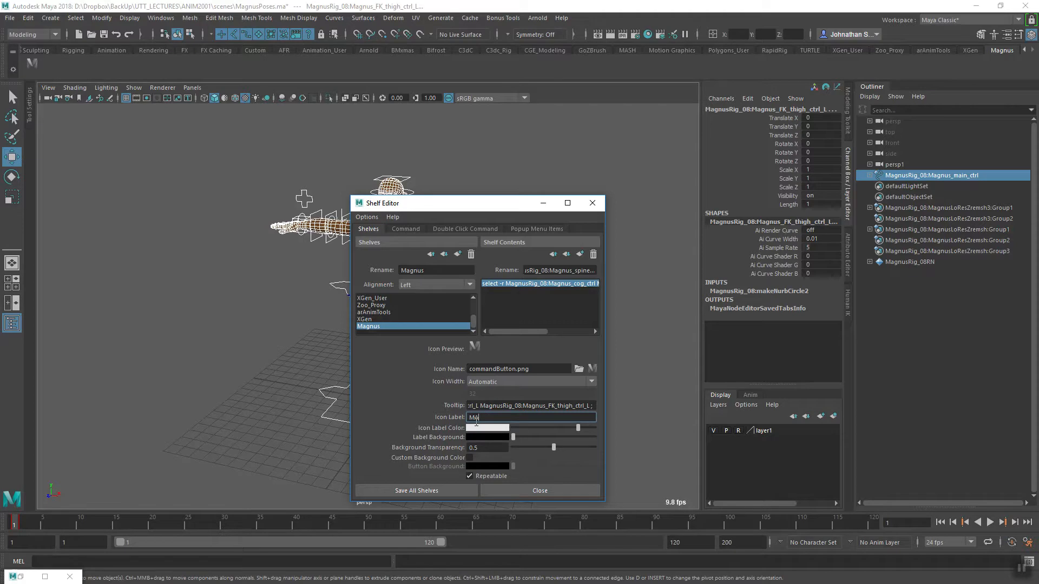
pyautogui.write('MAGNUS')
pyautogui.click(433, 493)
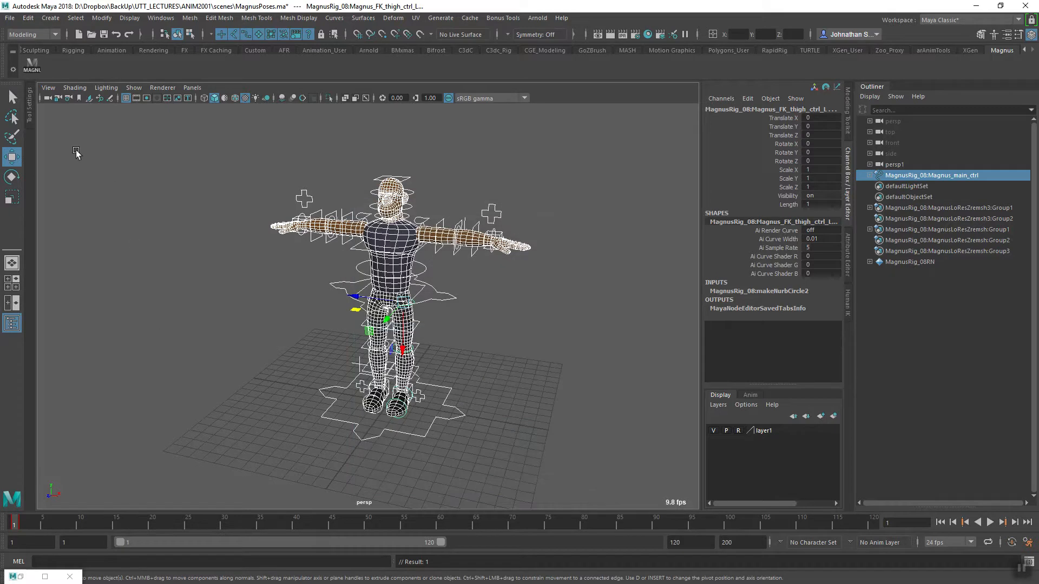
# Step: Test the shelf button by selecting all Magnus controls with it, and clear the selection
pyautogui.moveTo(245, 307); pyautogui.dragTo(278, 345)
pyautogui.click(31, 64)
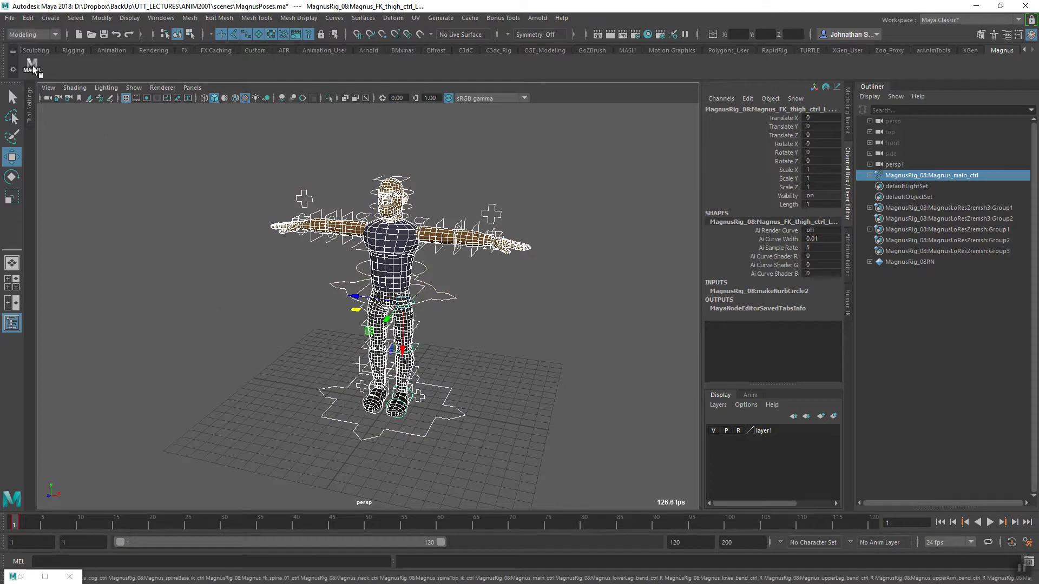
pyautogui.keyDown('alt'); pyautogui.moveTo(300, 362); pyautogui.dragTo(319, 349, button='middle'); pyautogui.keyUp('alt')
pyautogui.keyDown('alt'); pyautogui.moveTo(353, 394); pyautogui.dragTo(505, 352); pyautogui.keyUp('alt')
pyautogui.click(505, 352)
pyautogui.keyDown('alt'); pyautogui.moveTo(418, 411); pyautogui.dragTo(469, 397, button='middle'); pyautogui.keyUp('alt')
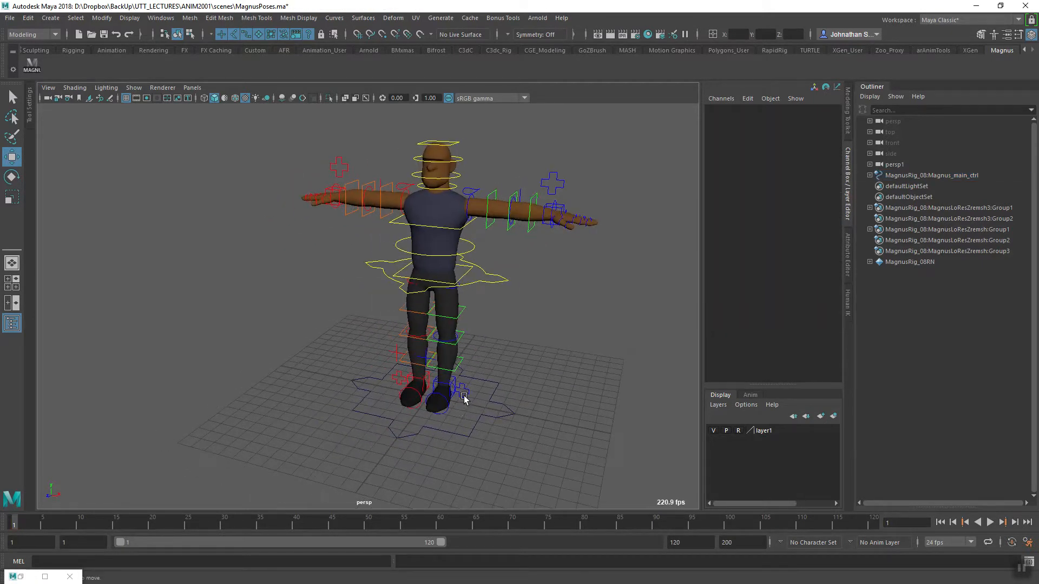
pyautogui.keyDown('alt'); pyautogui.moveTo(469, 397); pyautogui.dragTo(491, 410, button='right'); pyautogui.keyUp('alt')
# Step: Try adjusting a control on the character's left leg and undo the change
pyautogui.click(472, 390)
pyautogui.keyDown('alt'); pyautogui.moveTo(472, 390); pyautogui.dragTo(461, 399); pyautogui.keyUp('alt')
pyautogui.keyDown('alt'); pyautogui.moveTo(462, 398); pyautogui.dragTo(452, 454, button='middle'); pyautogui.keyUp('alt')
pyautogui.keyDown('alt'); pyautogui.moveTo(452, 453); pyautogui.dragTo(443, 426); pyautogui.keyUp('alt')
pyautogui.keyDown('alt'); pyautogui.moveTo(443, 427); pyautogui.dragTo(434, 437, button='middle'); pyautogui.keyUp('alt')
pyautogui.moveTo(434, 437)
pyautogui.keyDown('alt'); pyautogui.mouseDown()
pyautogui.moveTo(435, 447)
pyautogui.moveTo(448, 440)
pyautogui.mouseUp(); pyautogui.keyUp('alt')
pyautogui.keyDown('alt'); pyautogui.moveTo(448, 440); pyautogui.dragTo(403, 360, button='middle'); pyautogui.keyUp('alt')
pyautogui.keyDown('alt'); pyautogui.moveTo(403, 360); pyautogui.dragTo(478, 417, button='right'); pyautogui.keyUp('alt')
pyautogui.keyDown('alt'); pyautogui.moveTo(478, 417); pyautogui.dragTo(263, 325); pyautogui.keyUp('alt')
pyautogui.click(449, 413)
pyautogui.click(429, 403)
pyautogui.moveTo(263, 325); pyautogui.dragTo(239, 294, button='middle')
pyautogui.moveTo(238, 294); pyautogui.dragTo(252, 351)
pyautogui.hotkey('ctrl', 'z')
# Step: Set the Ik Fk attribute of the left leg's cross-shaped switch control to 0
pyautogui.keyDown('alt'); pyautogui.moveTo(369, 422); pyautogui.dragTo(357, 418, button='middle'); pyautogui.keyUp('alt')
pyautogui.keyDown('alt'); pyautogui.moveTo(357, 418); pyautogui.dragTo(439, 381); pyautogui.keyUp('alt')
pyautogui.click(418, 388)
pyautogui.keyDown('alt'); pyautogui.moveTo(419, 389); pyautogui.dragTo(445, 450, button='middle'); pyautogui.keyUp('alt')
pyautogui.keyDown('alt'); pyautogui.moveTo(445, 450); pyautogui.dragTo(434, 384, button='right'); pyautogui.keyUp('alt')
pyautogui.keyDown('alt'); pyautogui.moveTo(434, 385); pyautogui.dragTo(414, 432, button='middle'); pyautogui.keyUp('alt')
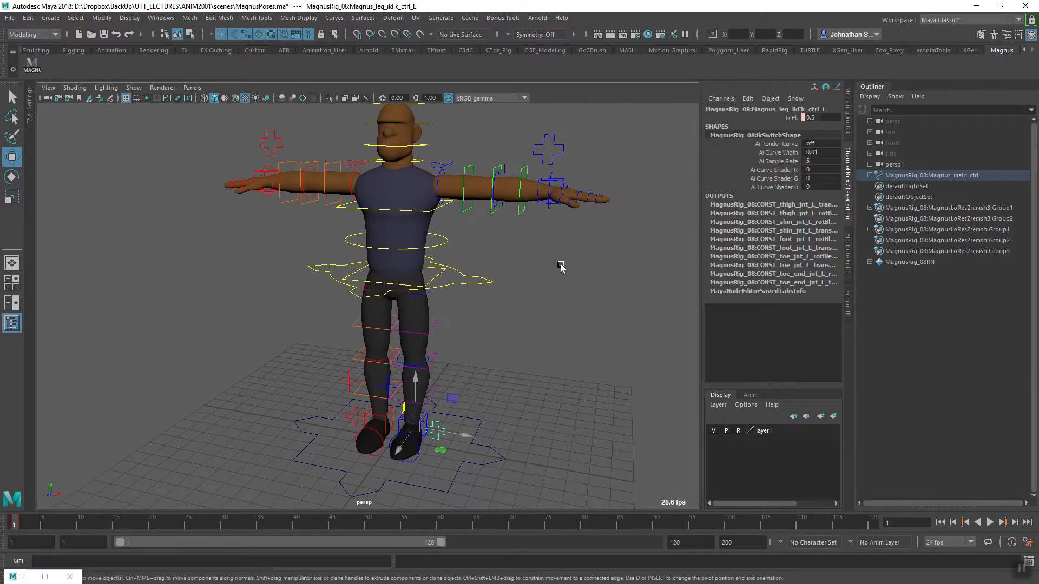
pyautogui.click(791, 118)
pyautogui.moveTo(575, 307); pyautogui.dragTo(566, 303, button='middle')
# Step: Set the Ik Fk attribute of the right leg's cross-shaped switch control to 0
pyautogui.scroll(5, 375, 431)
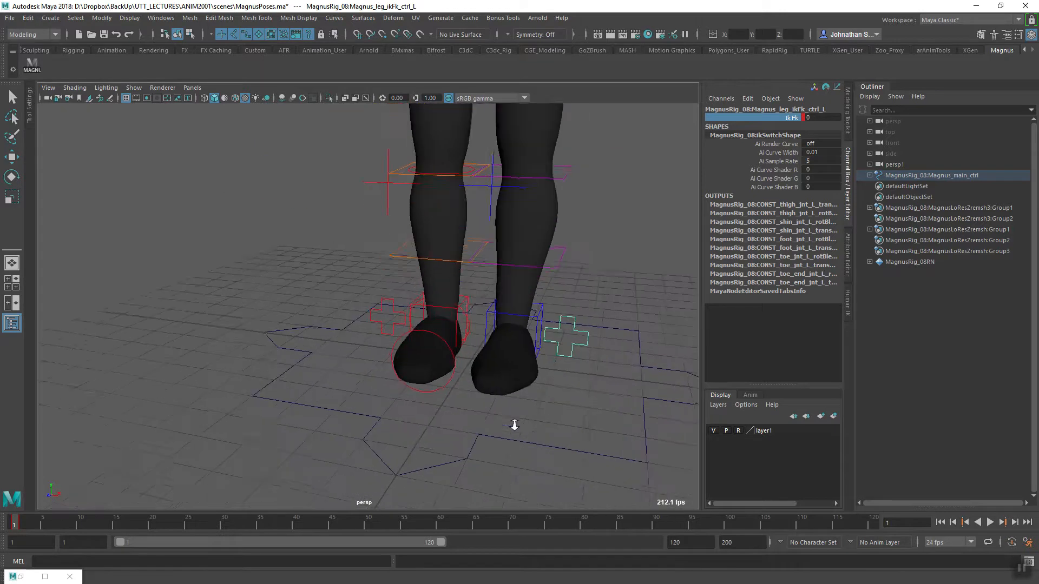
pyautogui.click(379, 335)
pyautogui.keyDown('alt'); pyautogui.moveTo(389, 386); pyautogui.dragTo(381, 420, button='middle'); pyautogui.keyUp('alt')
pyautogui.keyDown('alt'); pyautogui.moveTo(381, 420); pyautogui.dragTo(433, 418); pyautogui.keyUp('alt')
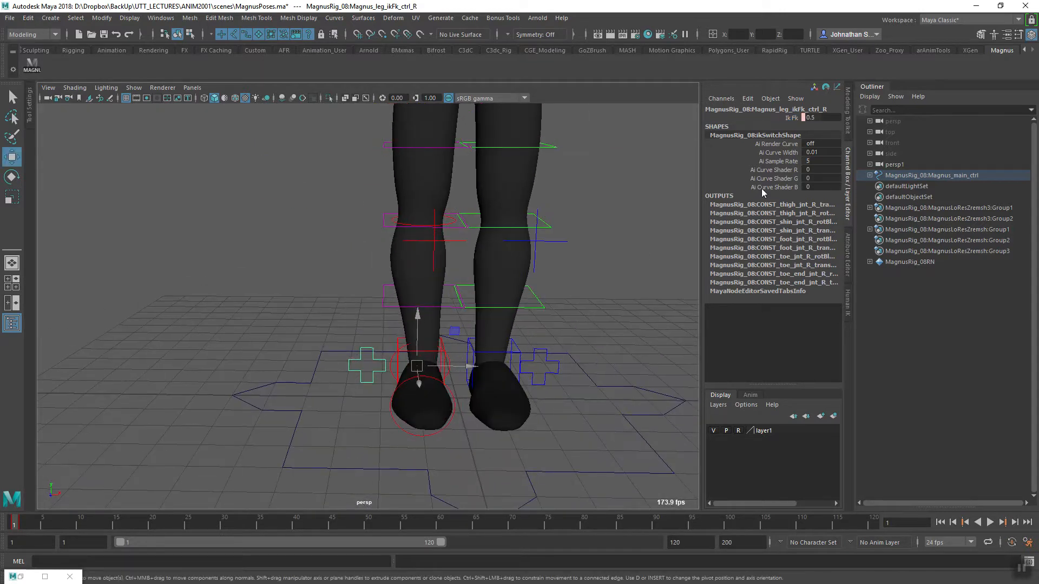
pyautogui.click(791, 118)
# Step: Set the Ik Fk attribute of the left arm's cross-shaped switch control to 0
pyautogui.keyDown('alt'); pyautogui.moveTo(505, 319); pyautogui.dragTo(395, 260, button='right'); pyautogui.keyUp('alt')
pyautogui.keyDown('alt'); pyautogui.moveTo(395, 260); pyautogui.dragTo(377, 357, button='middle'); pyautogui.keyUp('alt')
pyautogui.keyDown('alt'); pyautogui.moveTo(406, 363); pyautogui.dragTo(391, 393); pyautogui.keyUp('alt')
pyautogui.keyDown('alt'); pyautogui.moveTo(421, 323); pyautogui.dragTo(387, 348, button='middle'); pyautogui.keyUp('alt')
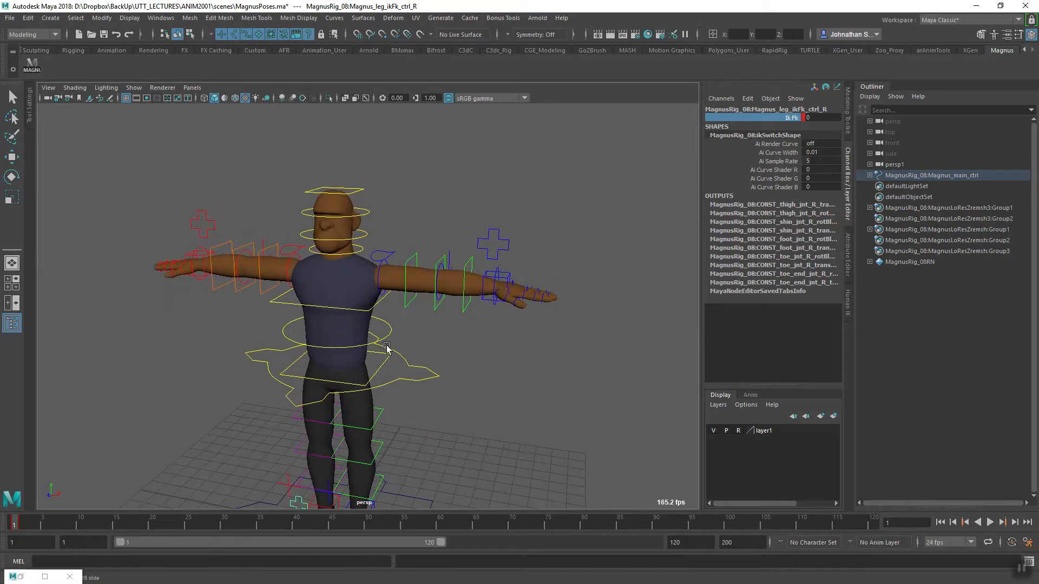
pyautogui.keyDown('alt'); pyautogui.moveTo(387, 348); pyautogui.dragTo(418, 340, button='right'); pyautogui.keyUp('alt')
pyautogui.click(503, 222)
pyautogui.keyDown('alt'); pyautogui.moveTo(509, 296); pyautogui.dragTo(530, 288, button='middle'); pyautogui.keyUp('alt')
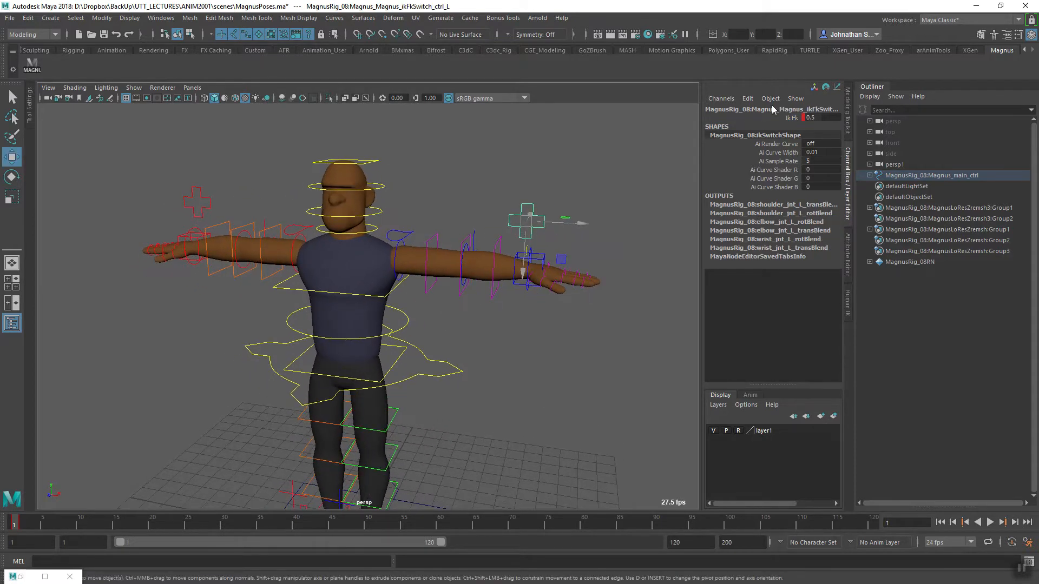
pyautogui.click(789, 118)
pyautogui.moveTo(571, 184); pyautogui.dragTo(507, 216, button='middle')
# Step: Set the Ik Fk attribute of the right arm's cross-shaped switch control to 0
pyautogui.keyDown('alt'); pyautogui.moveTo(254, 304); pyautogui.dragTo(398, 328, button='middle'); pyautogui.keyUp('alt')
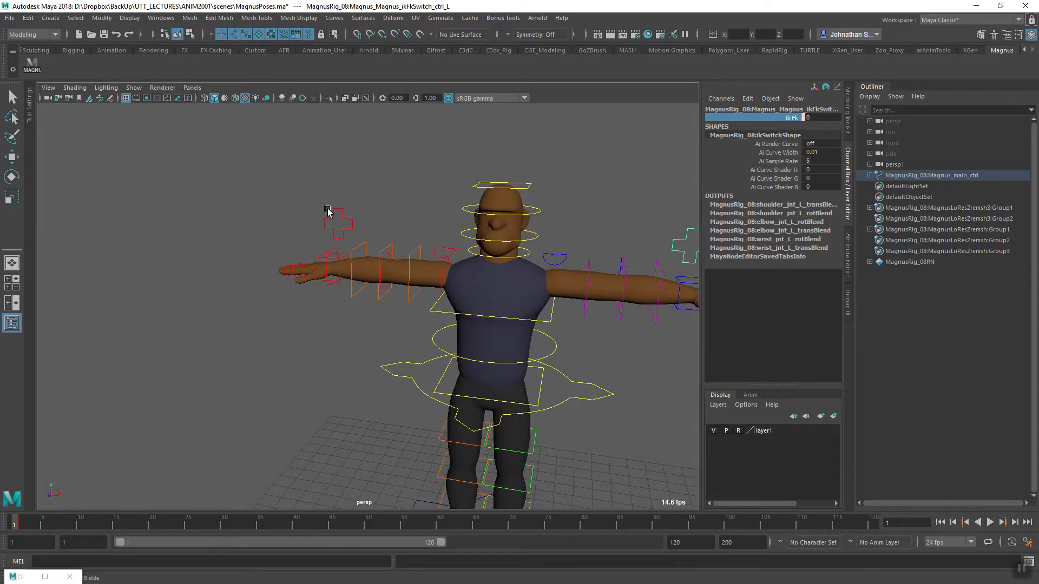
pyautogui.click(684, 239)
pyautogui.click(792, 119)
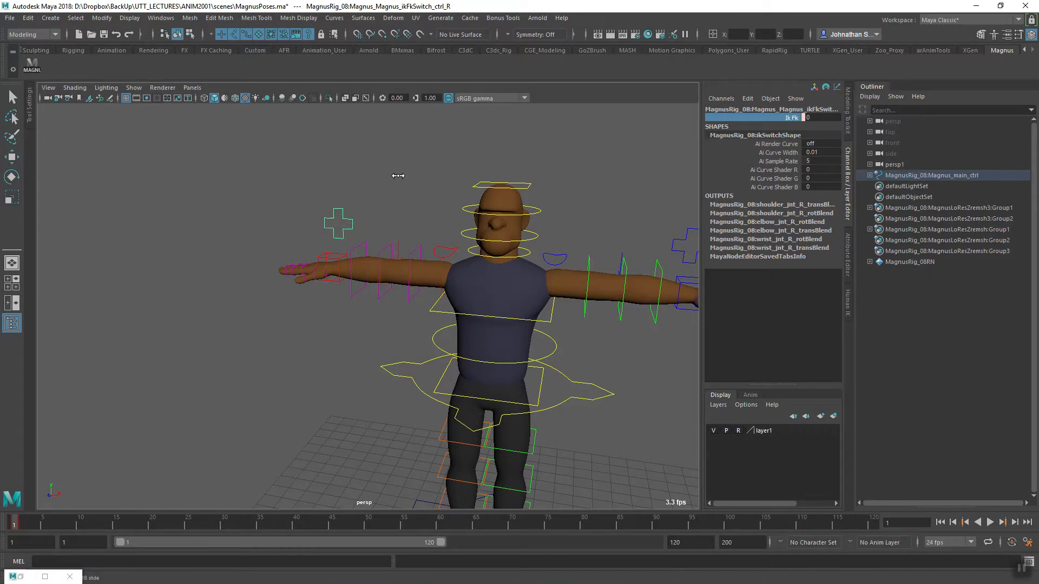
# Step: Select a torso control, check its channel values, and clear the selection
pyautogui.keyDown('alt'); pyautogui.moveTo(332, 306); pyautogui.dragTo(334, 292, button='middle'); pyautogui.keyUp('alt')
pyautogui.keyDown('alt'); pyautogui.moveTo(334, 292); pyautogui.dragTo(366, 283, button='right'); pyautogui.keyUp('alt')
pyautogui.keyDown('alt'); pyautogui.moveTo(366, 283); pyautogui.dragTo(423, 295, button='middle'); pyautogui.keyUp('alt')
pyautogui.click(502, 332)
pyautogui.press('w')
pyautogui.keyDown('alt'); pyautogui.moveTo(480, 348); pyautogui.dragTo(494, 291, button='middle'); pyautogui.keyUp('alt')
pyautogui.click(815, 170)
pyautogui.click(820, 191)
pyautogui.click(815, 178)
pyautogui.click(814, 178)
pyautogui.click(821, 200)
pyautogui.keyDown('alt'); pyautogui.moveTo(413, 368); pyautogui.dragTo(486, 365, button='middle'); pyautogui.keyUp('alt')
pyautogui.keyDown('alt'); pyautogui.moveTo(486, 365); pyautogui.dragTo(478, 355, button='right'); pyautogui.keyUp('alt')
pyautogui.click(507, 353)
# Step: Examine the whole character rig and its displayed controls from several angles
pyautogui.keyDown('alt'); pyautogui.moveTo(507, 352); pyautogui.dragTo(497, 237); pyautogui.keyUp('alt')
pyautogui.keyDown('alt'); pyautogui.moveTo(530, 346); pyautogui.dragTo(479, 362); pyautogui.keyUp('alt')
pyautogui.keyDown('alt'); pyautogui.moveTo(479, 361); pyautogui.dragTo(384, 357, button='middle'); pyautogui.keyUp('alt')
pyautogui.keyDown('alt'); pyautogui.moveTo(384, 357); pyautogui.dragTo(460, 373, button='right'); pyautogui.keyUp('alt')
pyautogui.keyDown('alt'); pyautogui.moveTo(459, 373); pyautogui.dragTo(425, 386); pyautogui.keyUp('alt')
pyautogui.keyDown('alt'); pyautogui.moveTo(424, 384); pyautogui.dragTo(461, 350, button='middle'); pyautogui.keyUp('alt')
pyautogui.keyDown('alt'); pyautogui.moveTo(462, 350); pyautogui.dragTo(464, 343, button='right'); pyautogui.keyUp('alt')
pyautogui.keyDown('alt'); pyautogui.moveTo(463, 343); pyautogui.dragTo(454, 327); pyautogui.keyUp('alt')
pyautogui.keyDown('alt'); pyautogui.moveTo(454, 327); pyautogui.dragTo(439, 350, button='middle'); pyautogui.keyUp('alt')
pyautogui.keyDown('alt'); pyautogui.moveTo(461, 316); pyautogui.dragTo(486, 366); pyautogui.keyUp('alt')
pyautogui.keyDown('alt'); pyautogui.moveTo(455, 343); pyautogui.dragTo(478, 341, button='middle'); pyautogui.keyUp('alt')
pyautogui.keyDown('alt'); pyautogui.moveTo(478, 341); pyautogui.dragTo(466, 324, button='right'); pyautogui.keyUp('alt')
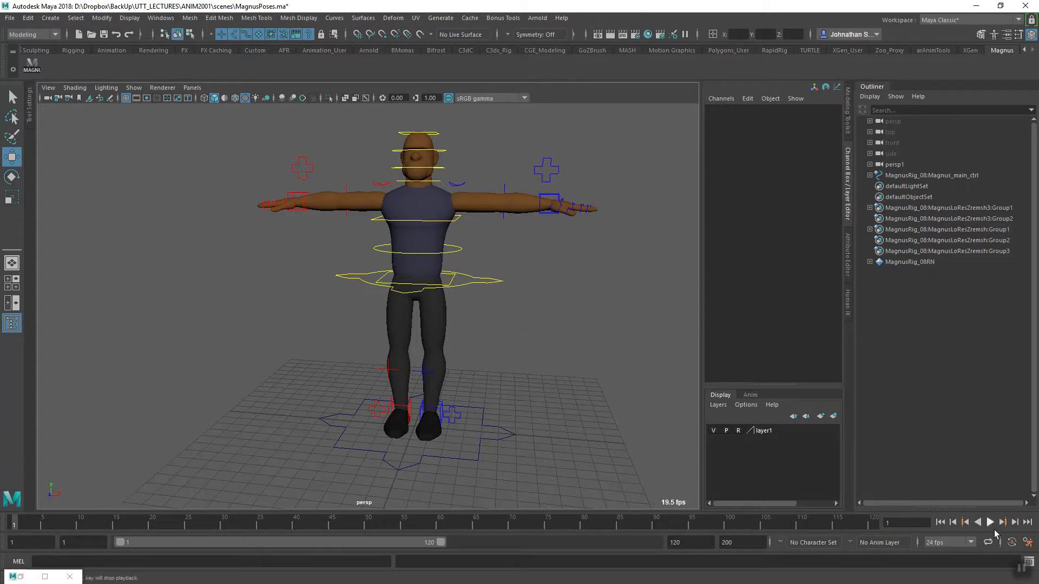
pyautogui.keyDown('alt'); pyautogui.moveTo(350, 347); pyautogui.dragTo(299, 343); pyautogui.keyUp('alt')
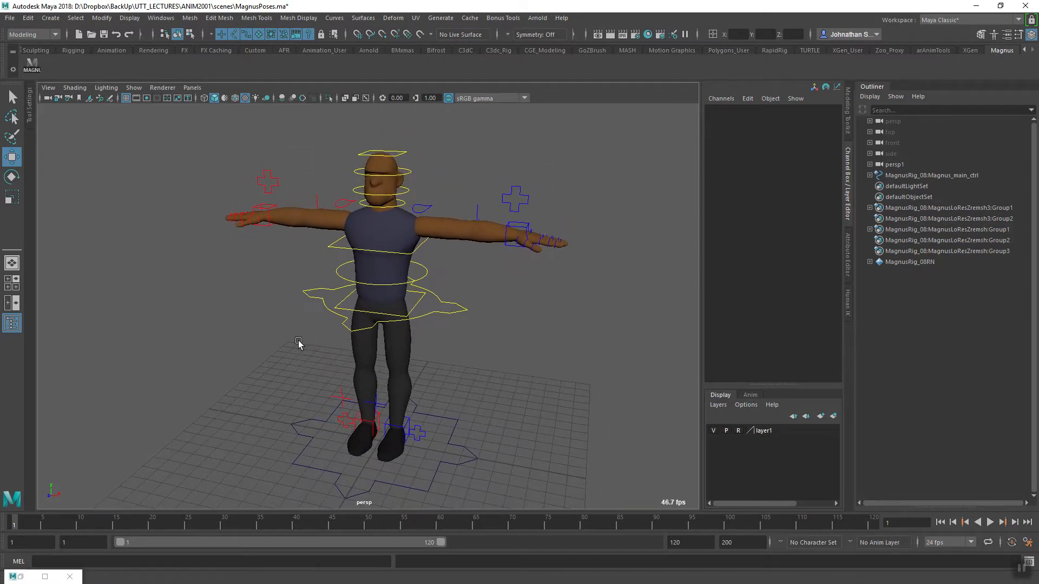
pyautogui.keyDown('alt'); pyautogui.moveTo(305, 379); pyautogui.dragTo(304, 337); pyautogui.keyUp('alt')
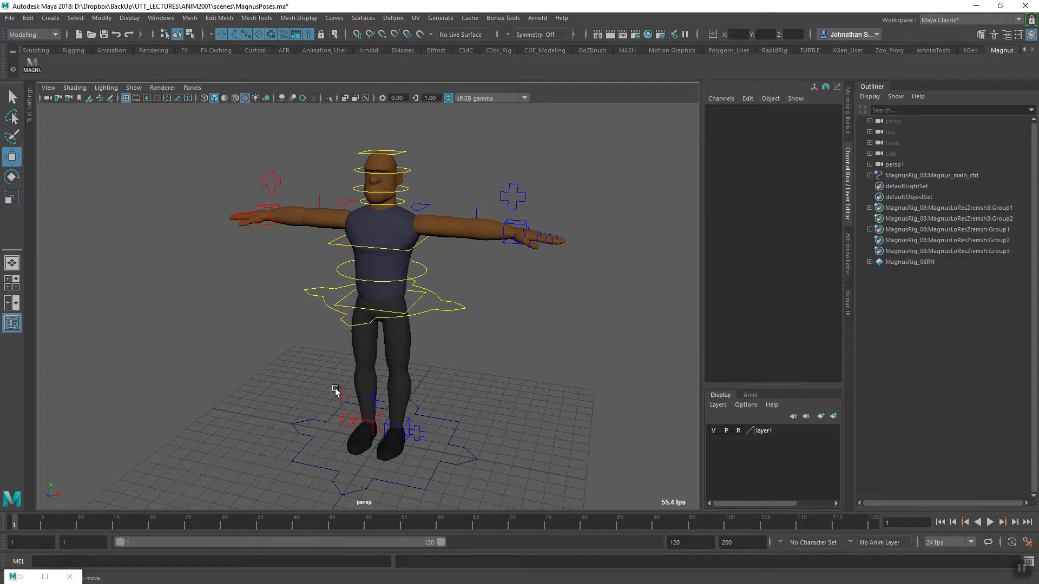
pyautogui.keyDown('alt'); pyautogui.moveTo(301, 352); pyautogui.dragTo(309, 357); pyautogui.keyUp('alt')
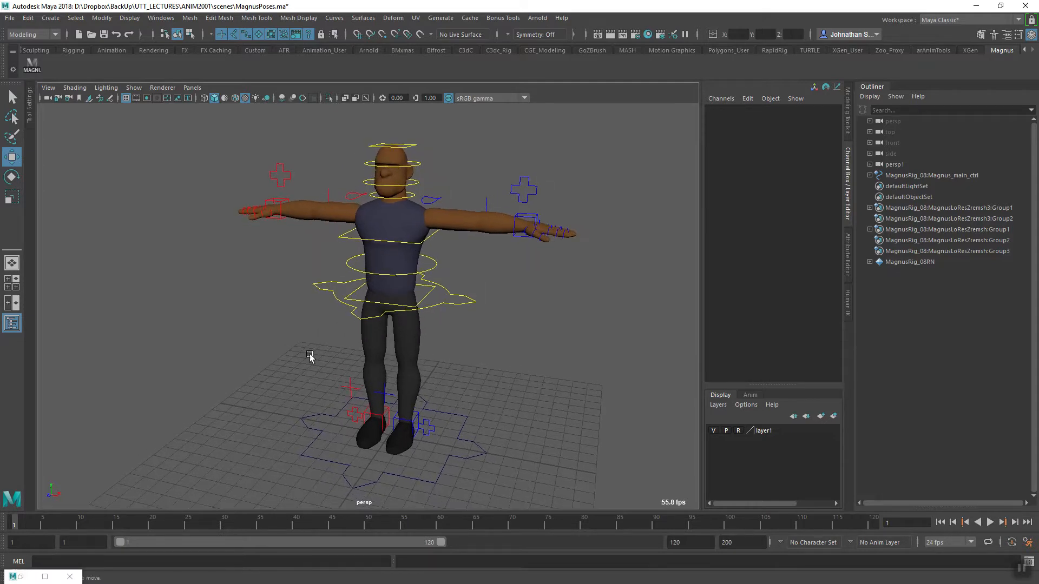
# Step: Review the Create Reference options and the reference file browser, closing it without referencing a file
pyautogui.click(8, 19)
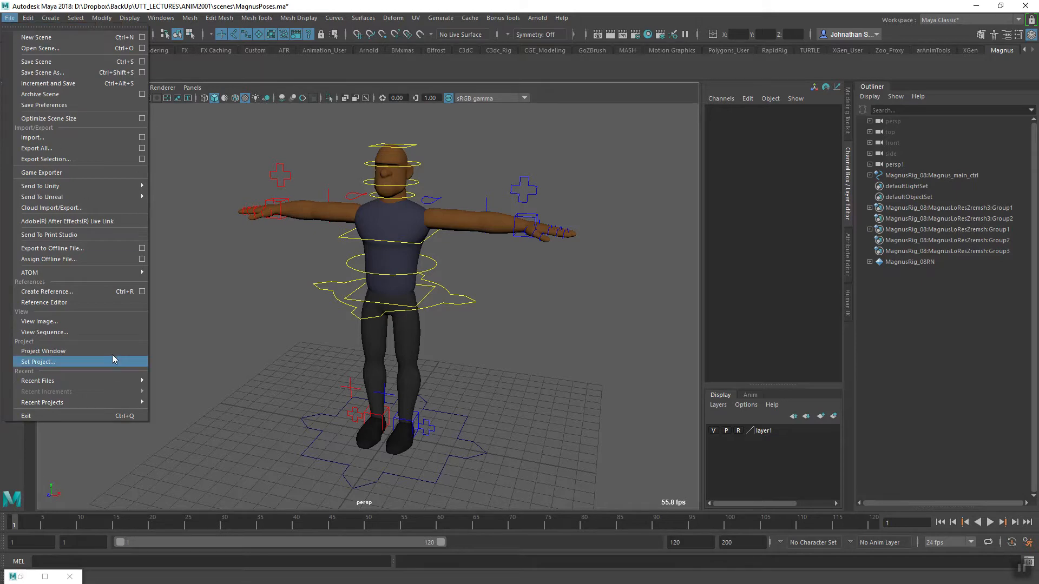
pyautogui.click(143, 292)
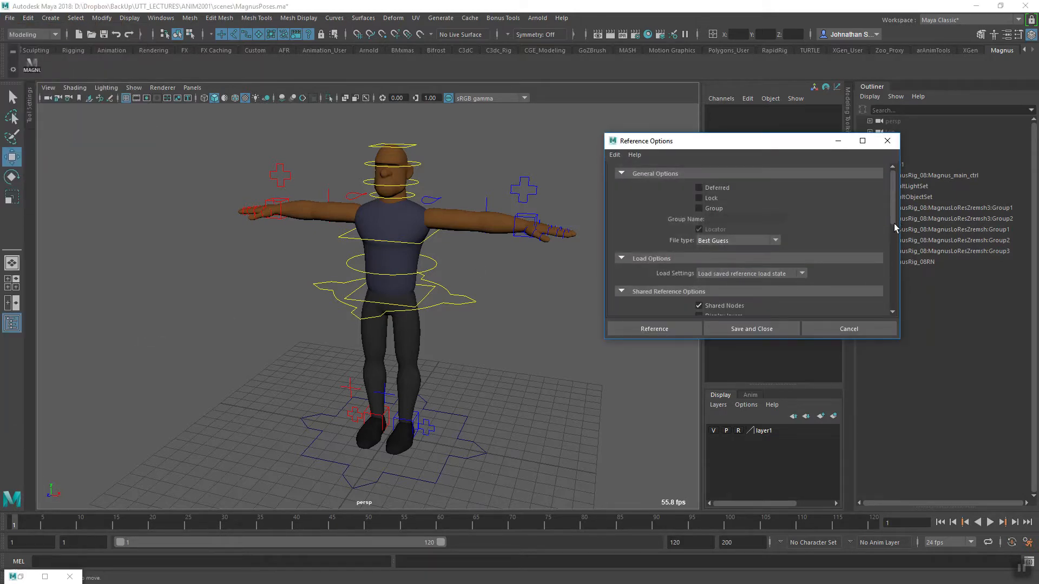
pyautogui.moveTo(893, 221); pyautogui.dragTo(893, 325)
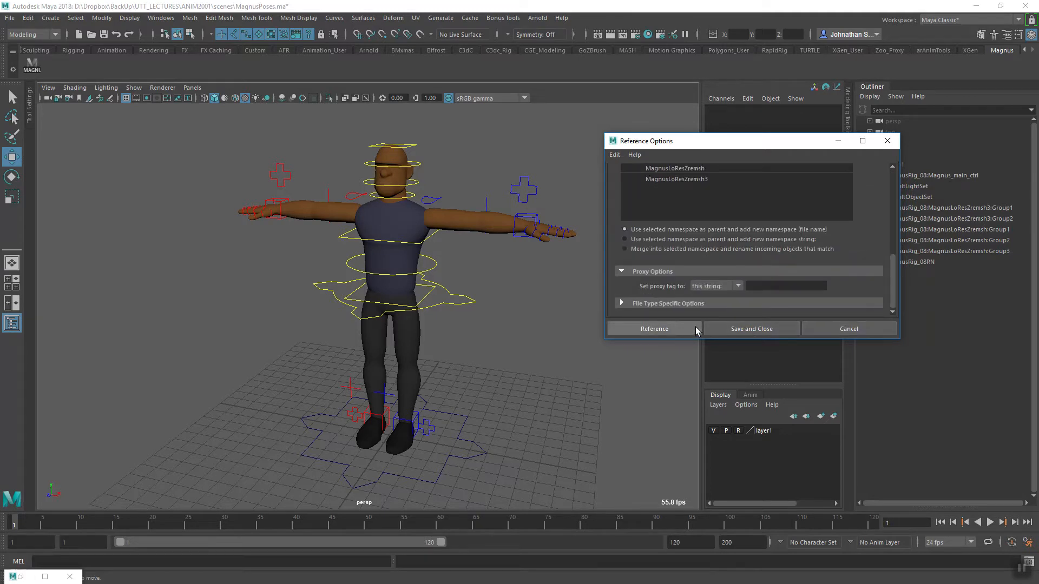
pyautogui.click(664, 330)
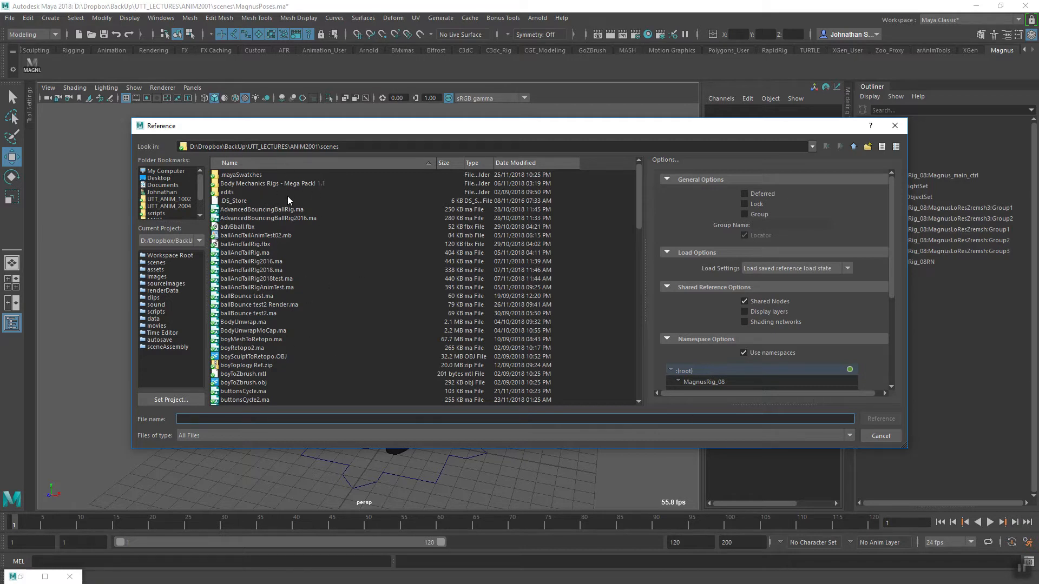
pyautogui.click(895, 127)
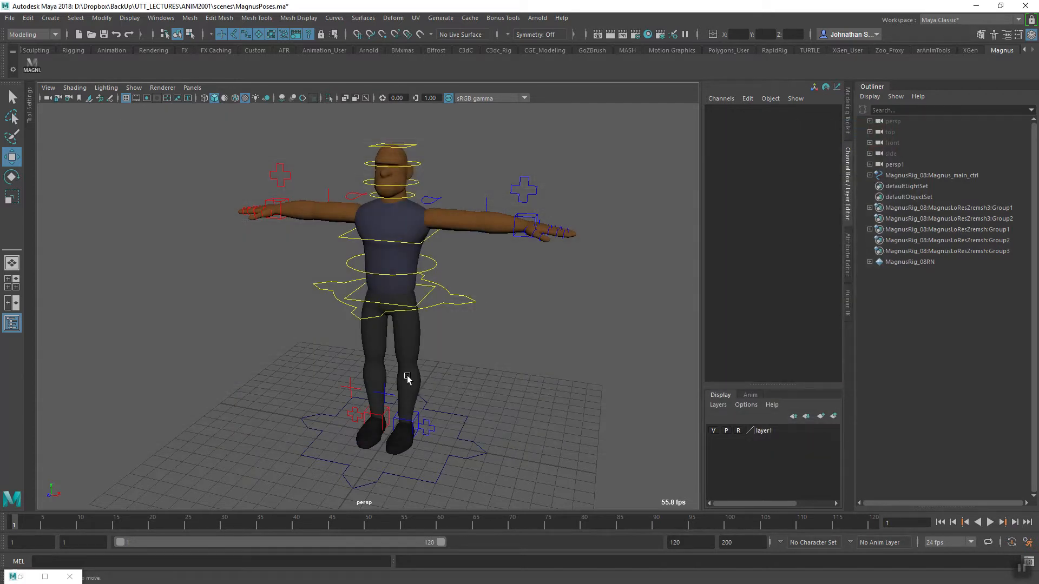
# Step: Go to frame 2 of the animation timeline
pyautogui.keyDown('alt'); pyautogui.moveTo(408, 360); pyautogui.dragTo(378, 383); pyautogui.keyUp('alt')
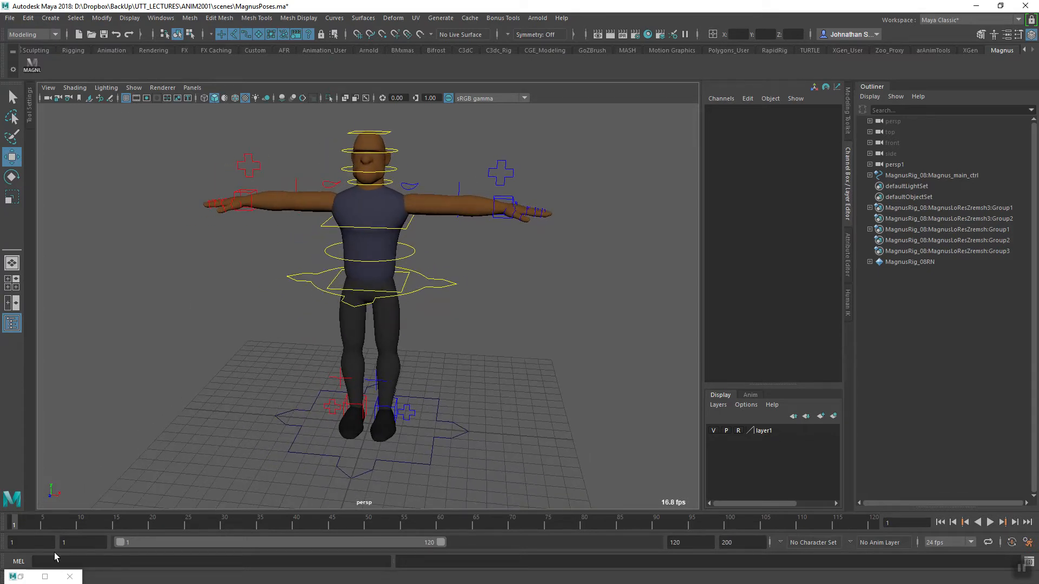
pyautogui.moveTo(16, 528)
pyautogui.mouseDown()
pyautogui.moveTo(24, 523)
pyautogui.moveTo(15, 523)
pyautogui.mouseUp()
pyautogui.keyDown('alt'); pyautogui.moveTo(378, 466); pyautogui.dragTo(362, 274); pyautogui.keyUp('alt')
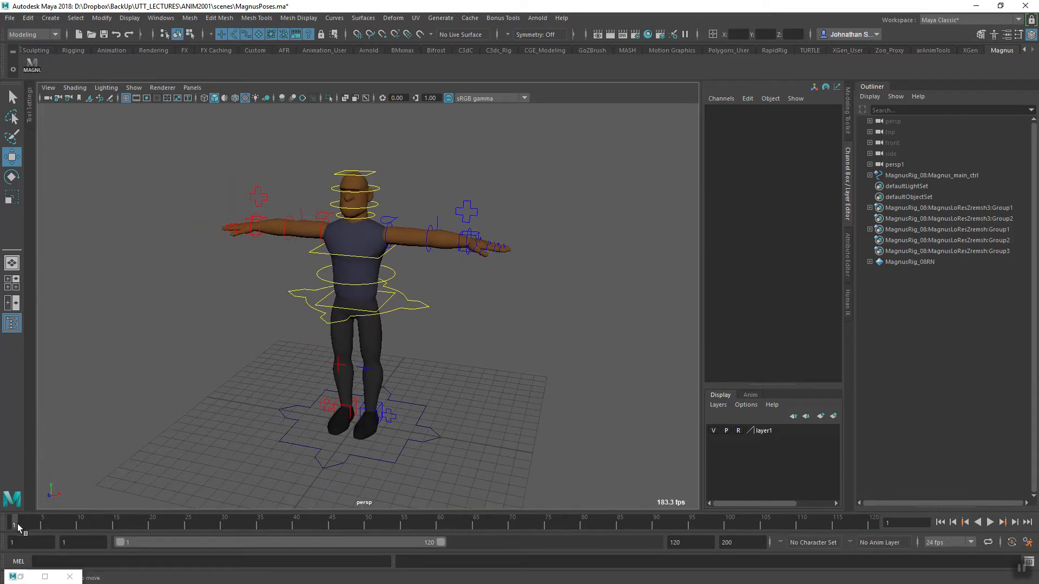
pyautogui.click(18, 523)
# Step: Examine the character's pose at frame 2 from several angles
pyautogui.keyDown('alt'); pyautogui.moveTo(292, 397); pyautogui.dragTo(324, 388); pyautogui.keyUp('alt')
pyautogui.keyDown('alt'); pyautogui.moveTo(325, 388); pyautogui.dragTo(457, 367, button='right'); pyautogui.keyUp('alt')
pyautogui.keyDown('alt'); pyautogui.moveTo(456, 366); pyautogui.dragTo(515, 364); pyautogui.keyUp('alt')
pyautogui.keyDown('alt'); pyautogui.moveTo(515, 364); pyautogui.dragTo(427, 352, button='right'); pyautogui.keyUp('alt')
pyautogui.keyDown('alt'); pyautogui.moveTo(427, 352); pyautogui.dragTo(422, 374); pyautogui.keyUp('alt')
pyautogui.moveTo(368, 403)
pyautogui.keyDown('alt'); pyautogui.mouseDown()
pyautogui.moveTo(352, 410)
pyautogui.moveTo(365, 421)
pyautogui.mouseUp(); pyautogui.keyUp('alt')
pyautogui.moveTo(468, 378)
pyautogui.keyDown('alt'); pyautogui.mouseDown()
pyautogui.moveTo(509, 378)
pyautogui.moveTo(362, 377)
pyautogui.moveTo(622, 390)
pyautogui.moveTo(532, 382)
pyautogui.moveTo(543, 387)
pyautogui.moveTo(514, 360)
pyautogui.moveTo(519, 394)
pyautogui.moveTo(490, 378)
pyautogui.moveTo(448, 419)
pyautogui.moveTo(462, 378)
pyautogui.moveTo(457, 385)
pyautogui.moveTo(503, 390)
pyautogui.moveTo(476, 412)
pyautogui.moveTo(466, 383)
pyautogui.moveTo(483, 397)
pyautogui.moveTo(484, 383)
pyautogui.mouseUp(); pyautogui.keyUp('alt')
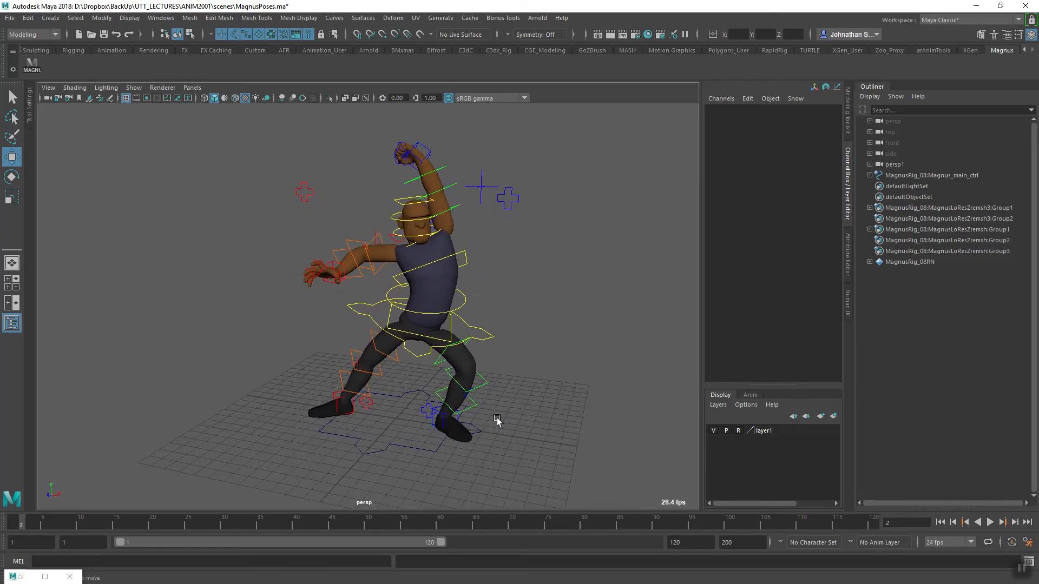